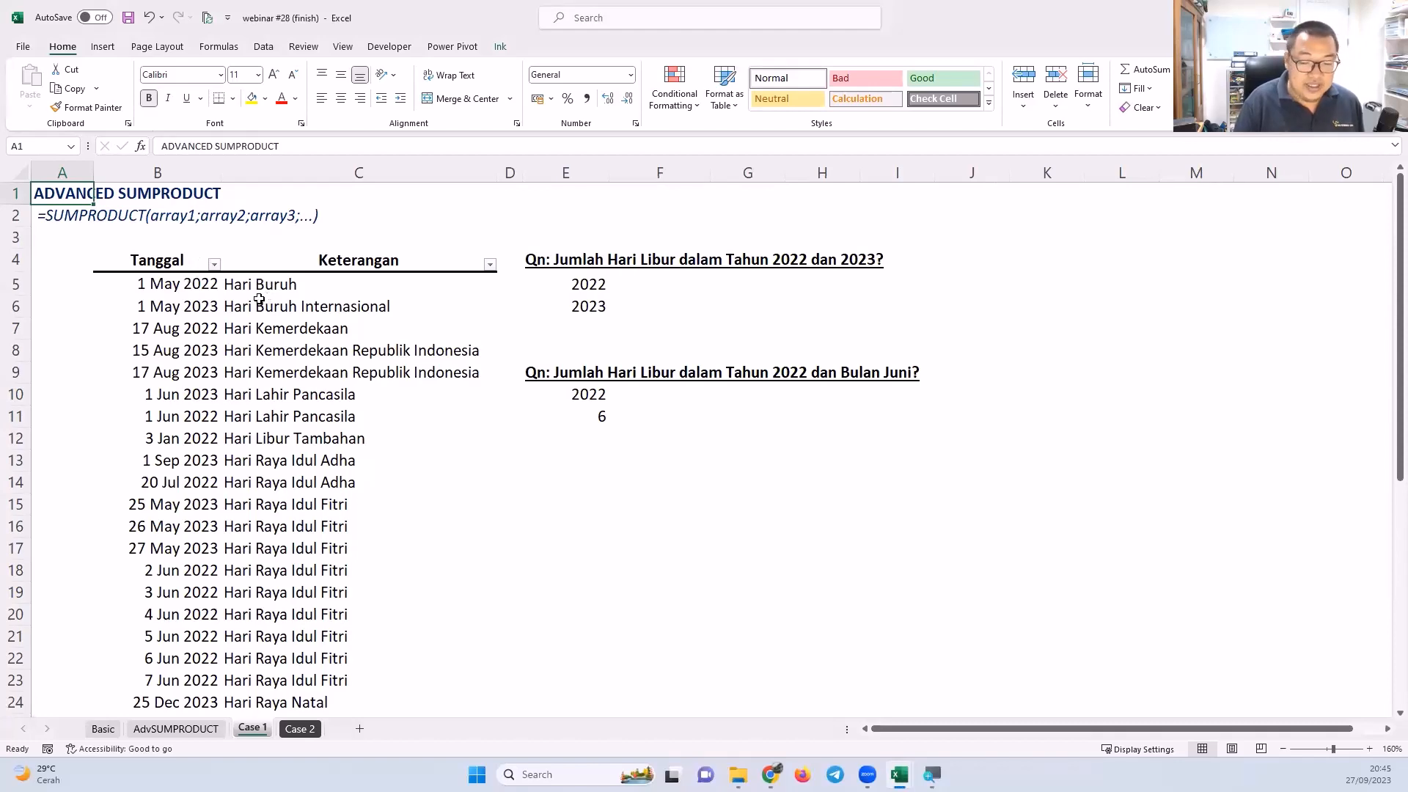
left_click_drag(181, 286, 187, 506)
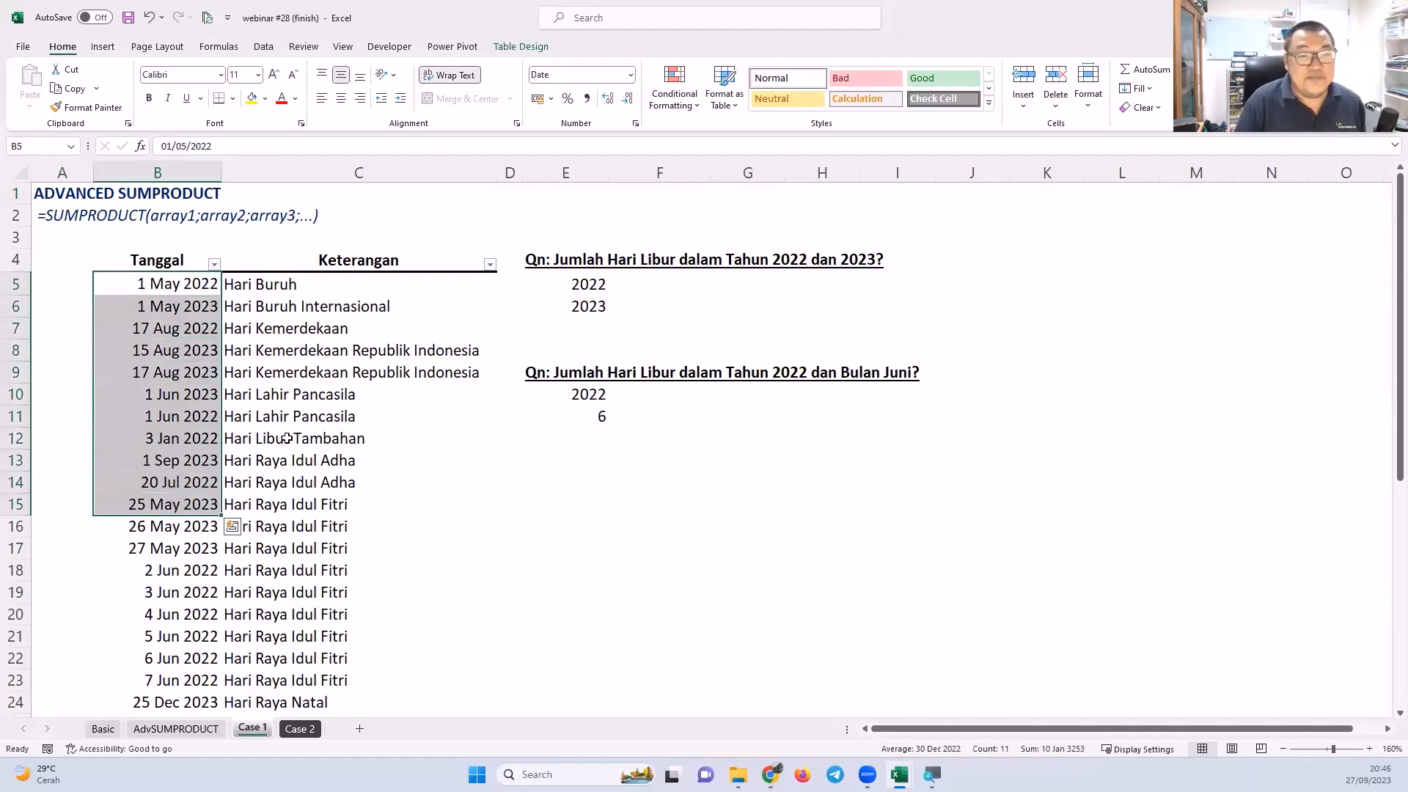
scroll(283, 443, "down", 5)
scroll(284, 444, "up", 5)
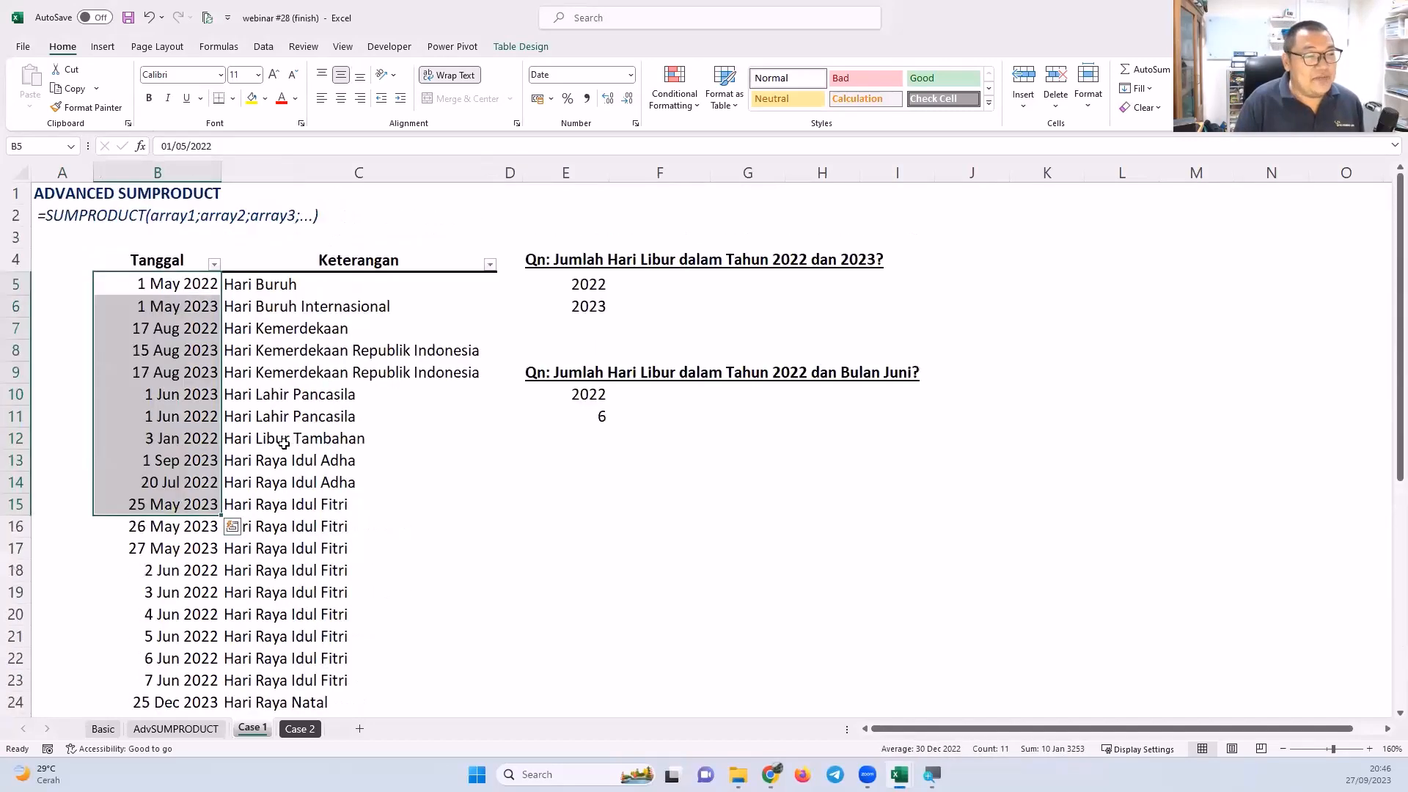
left_click(644, 286)
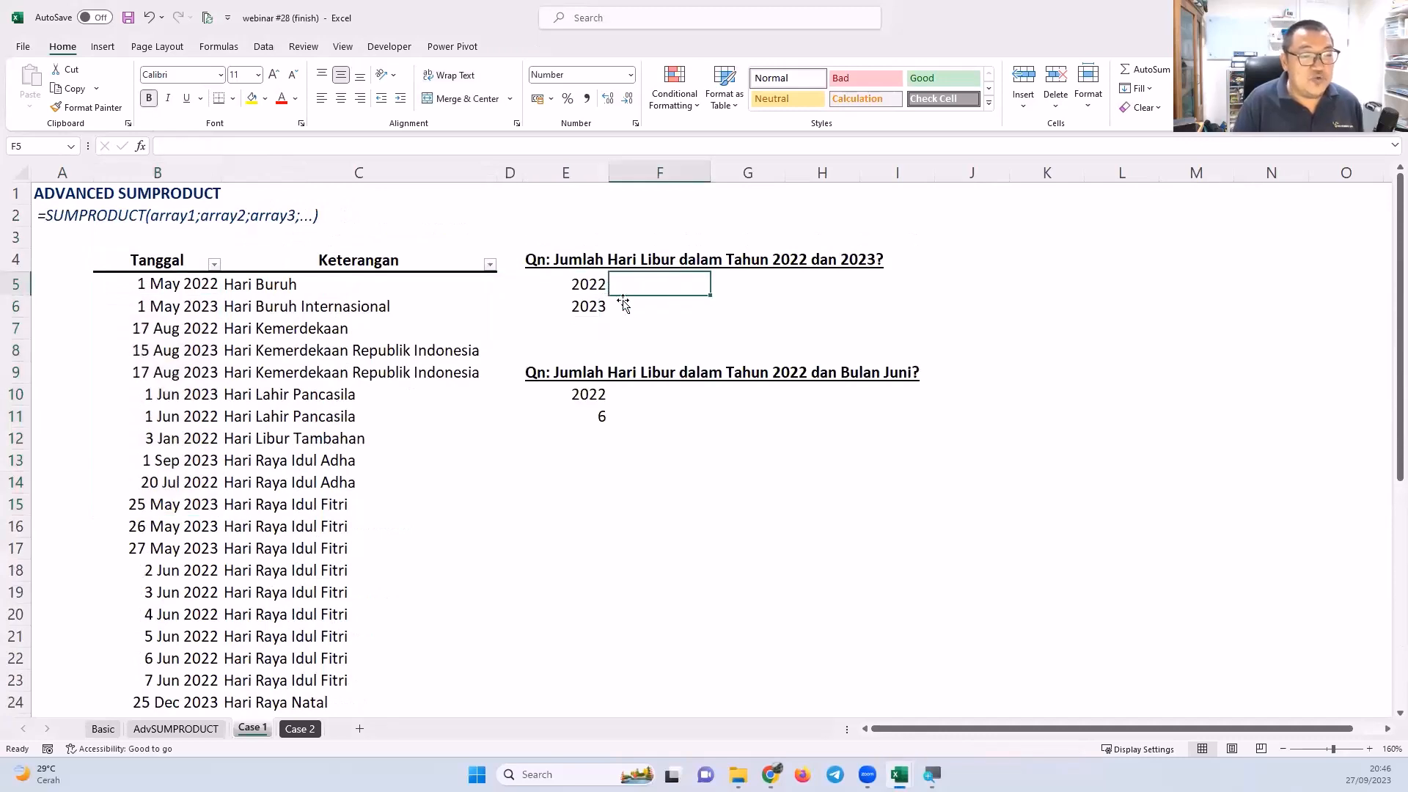
left_click(684, 306)
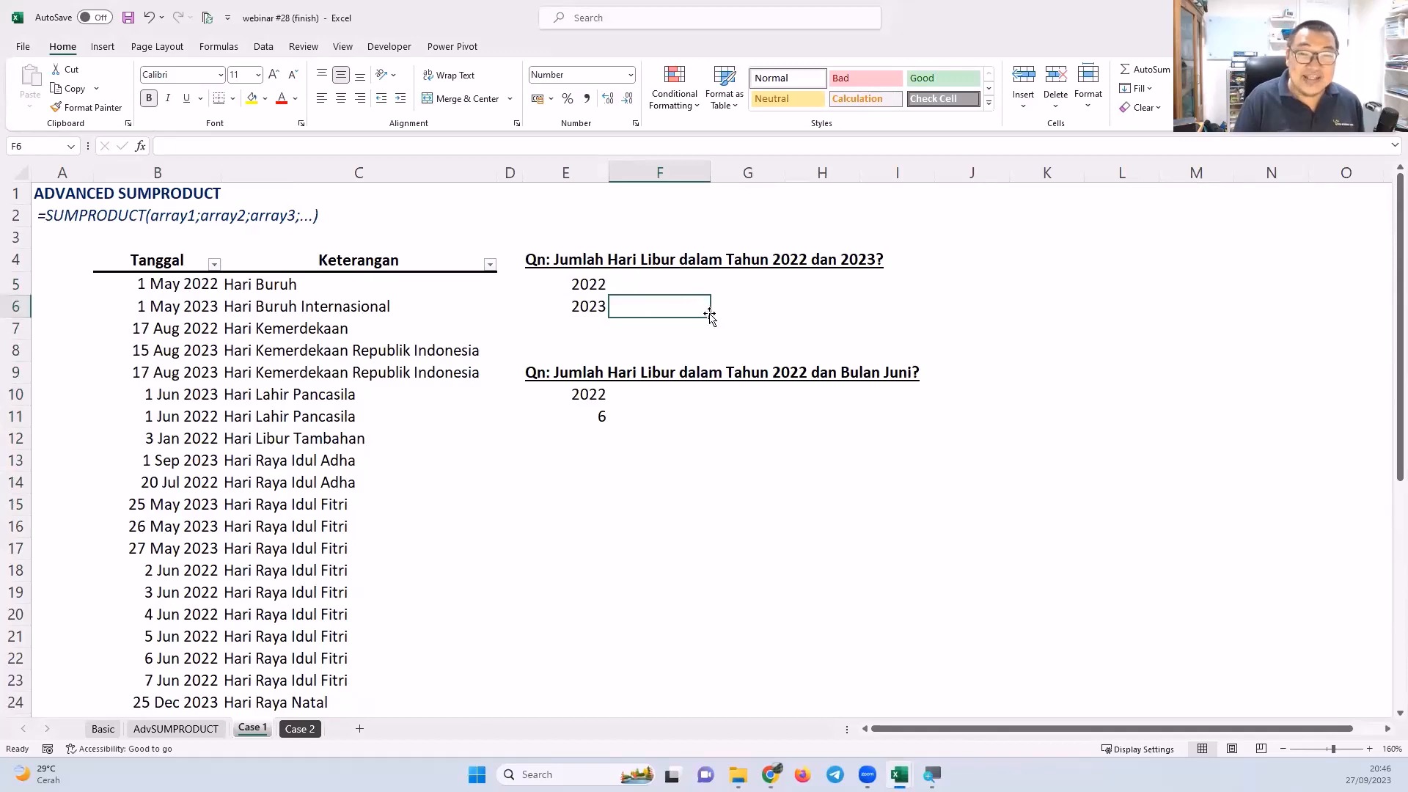
Filter the Tanggal column to 2022 dates only and select all the filtered dates to read their count.
left_click(214, 264)
left_click(68, 459)
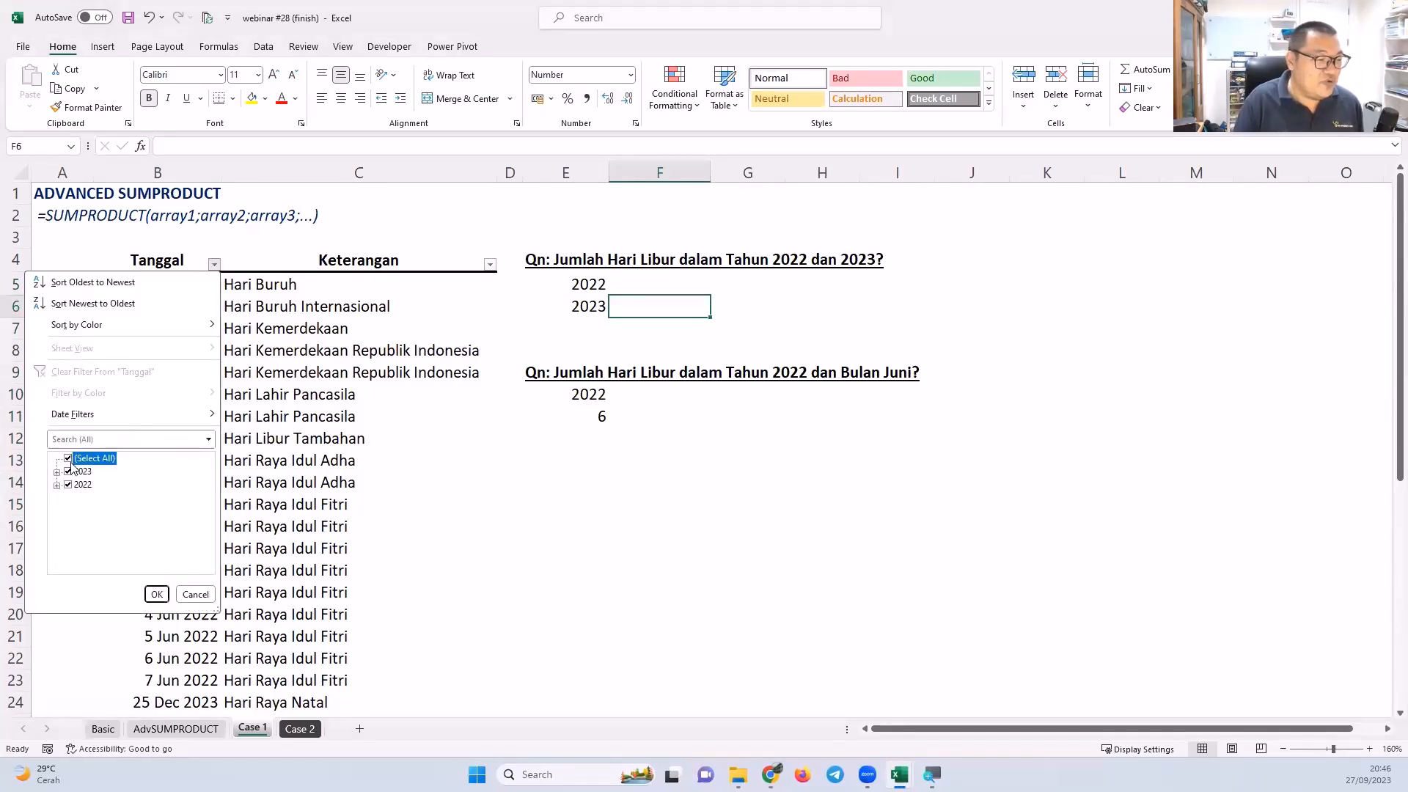
left_click(69, 485)
left_click(155, 594)
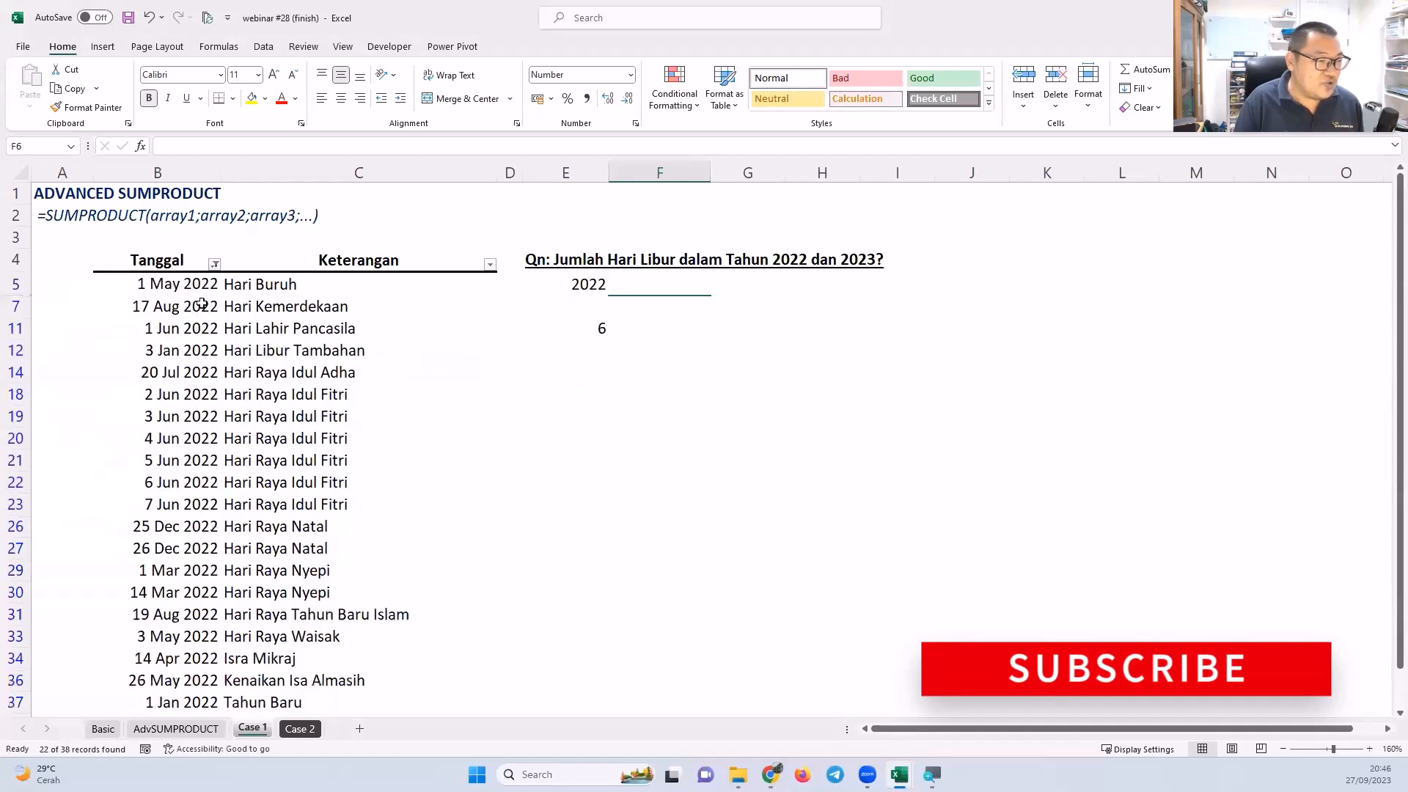
left_click_drag(176, 285, 189, 663)
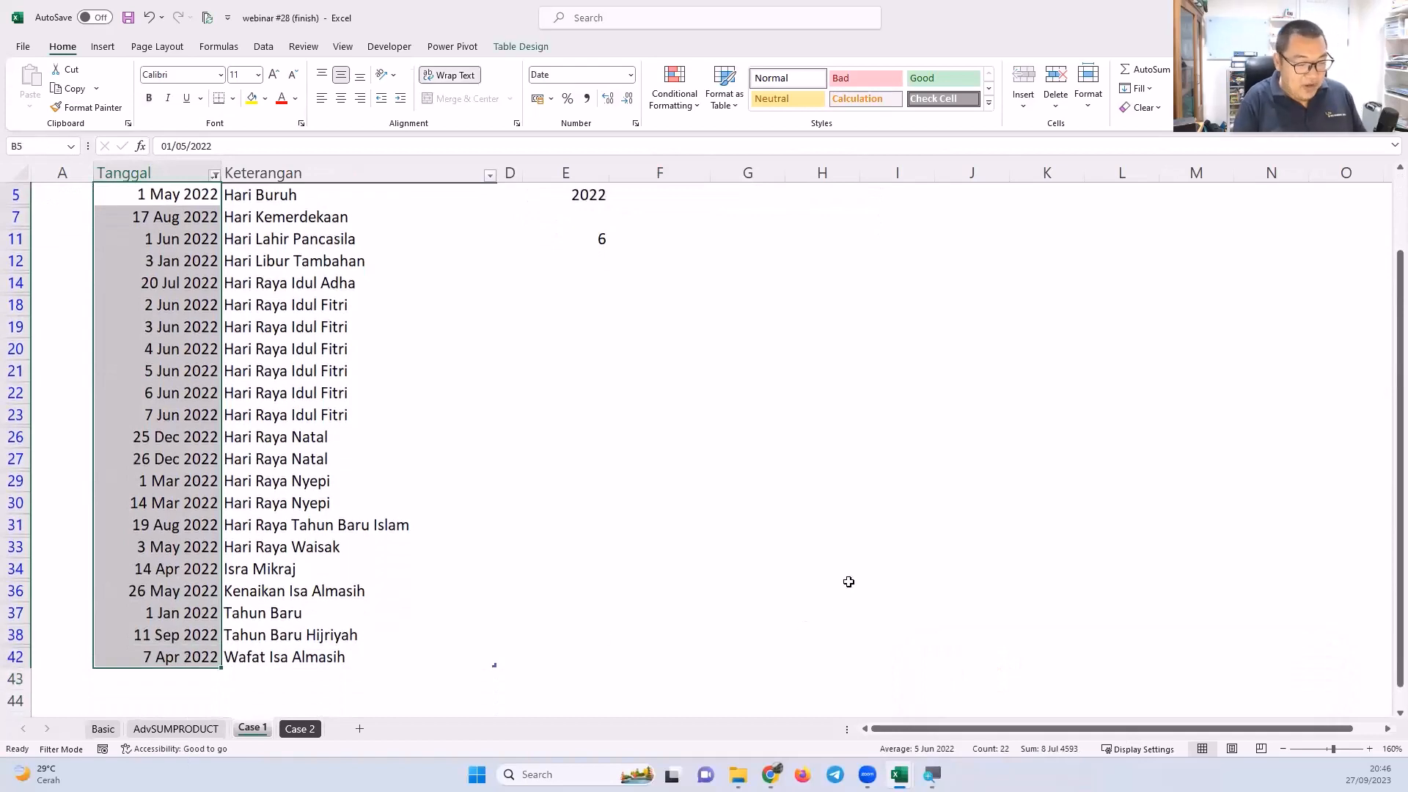
mouse_move(955, 580)
left_mouse_down()
mouse_move(1013, 702)
mouse_move(1003, 735)
left_mouse_up()
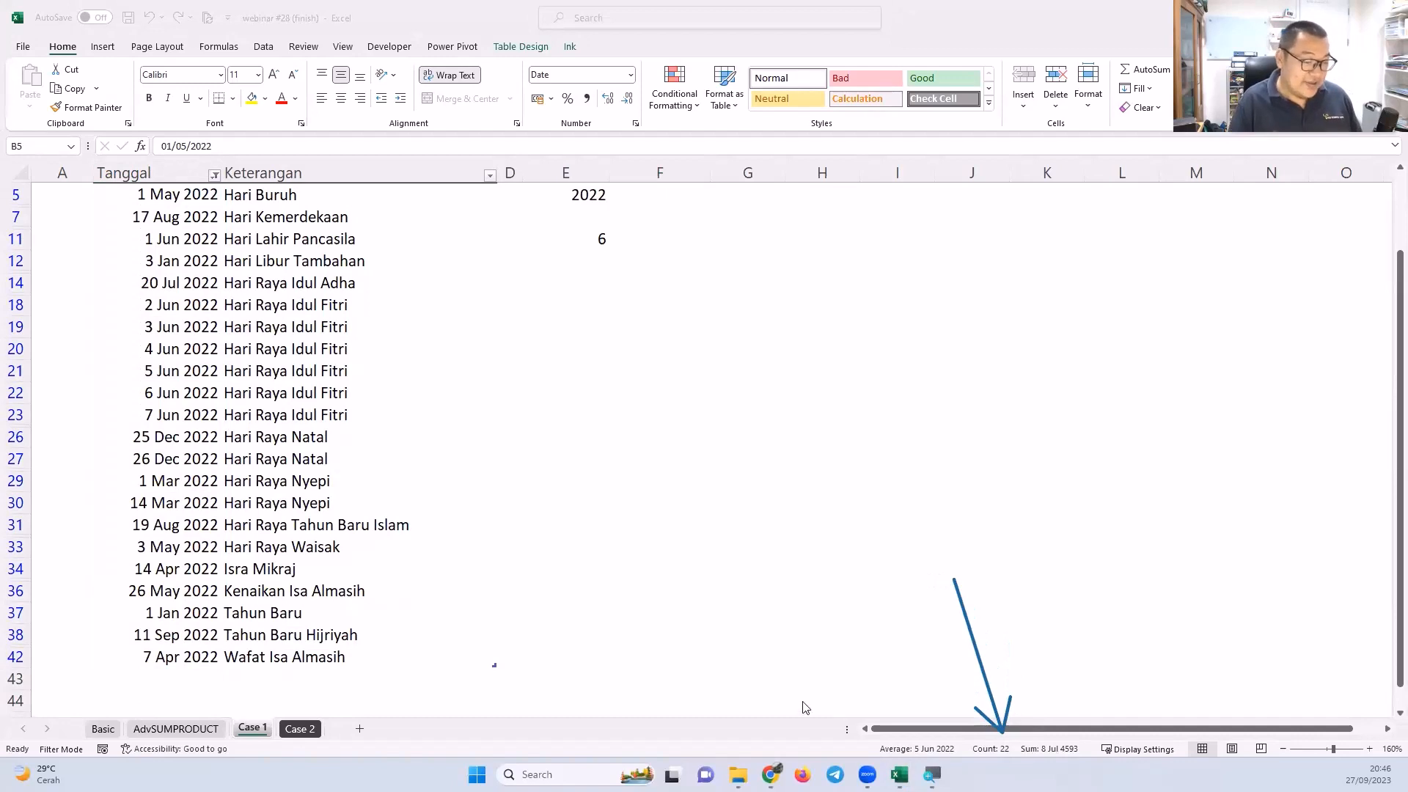
key("Escape")
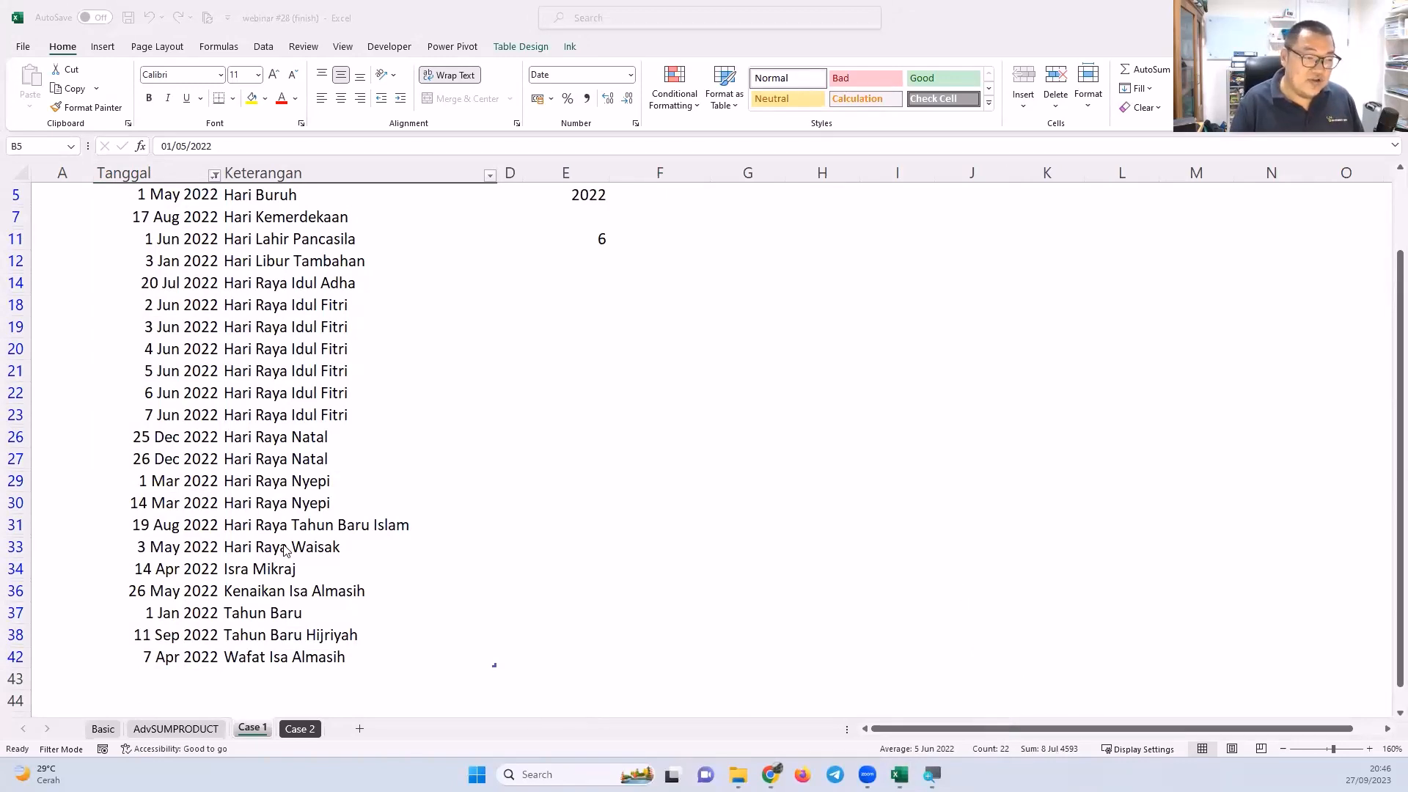
scroll(286, 550, "up", 2)
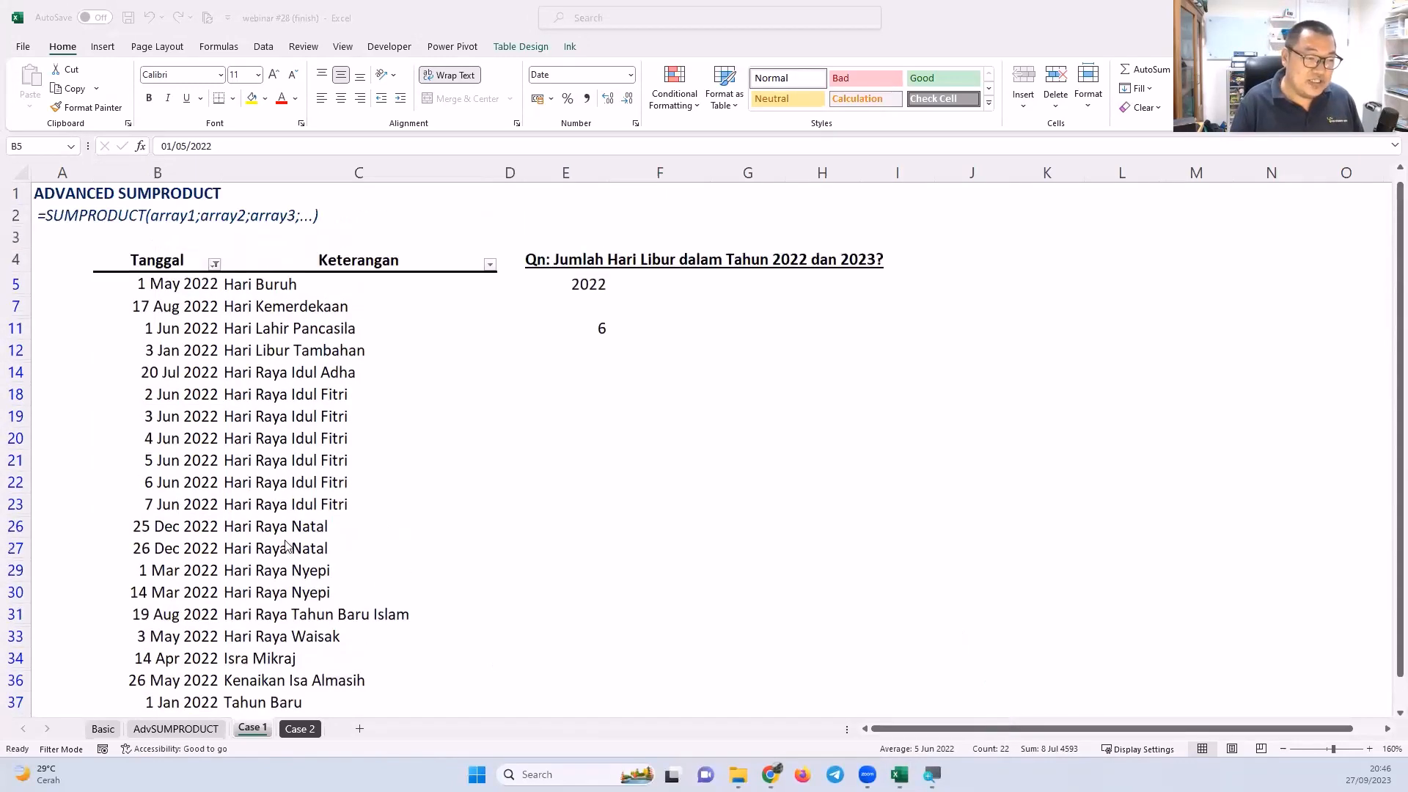
Clear the filter from the holiday table.
left_click(246, 370)
key("alt+a")
key("c")
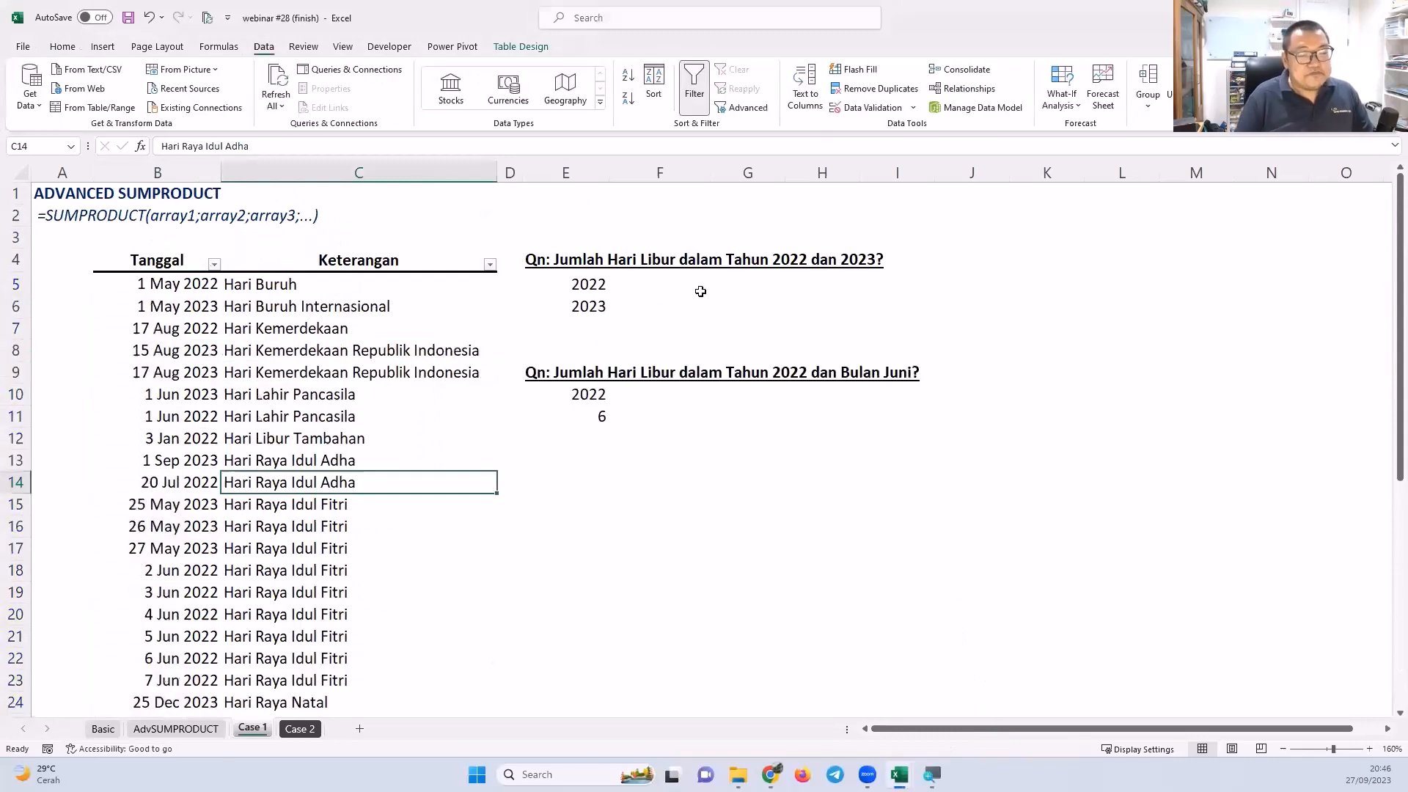
Delete the year-list formula from cell E5.
left_click(602, 286)
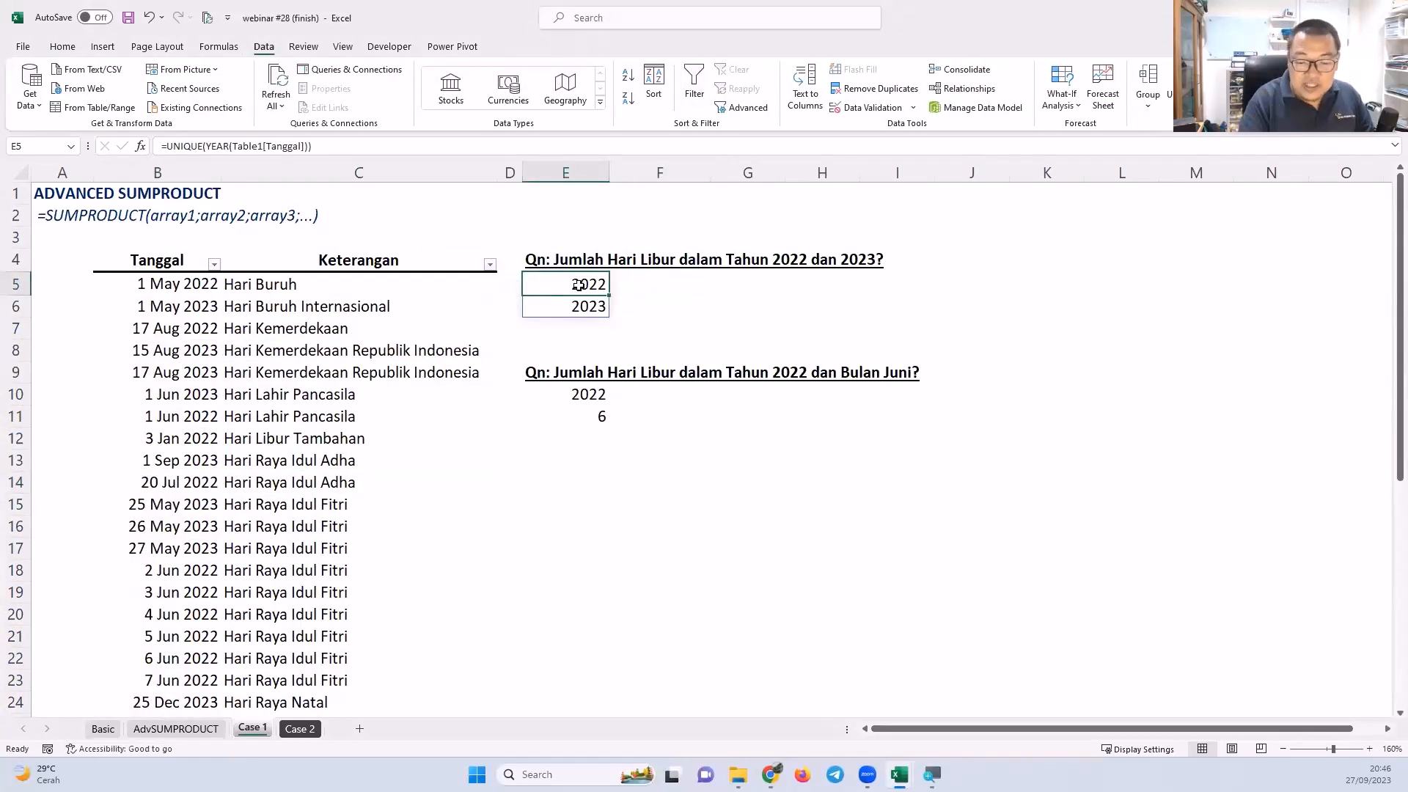
key("Delete")
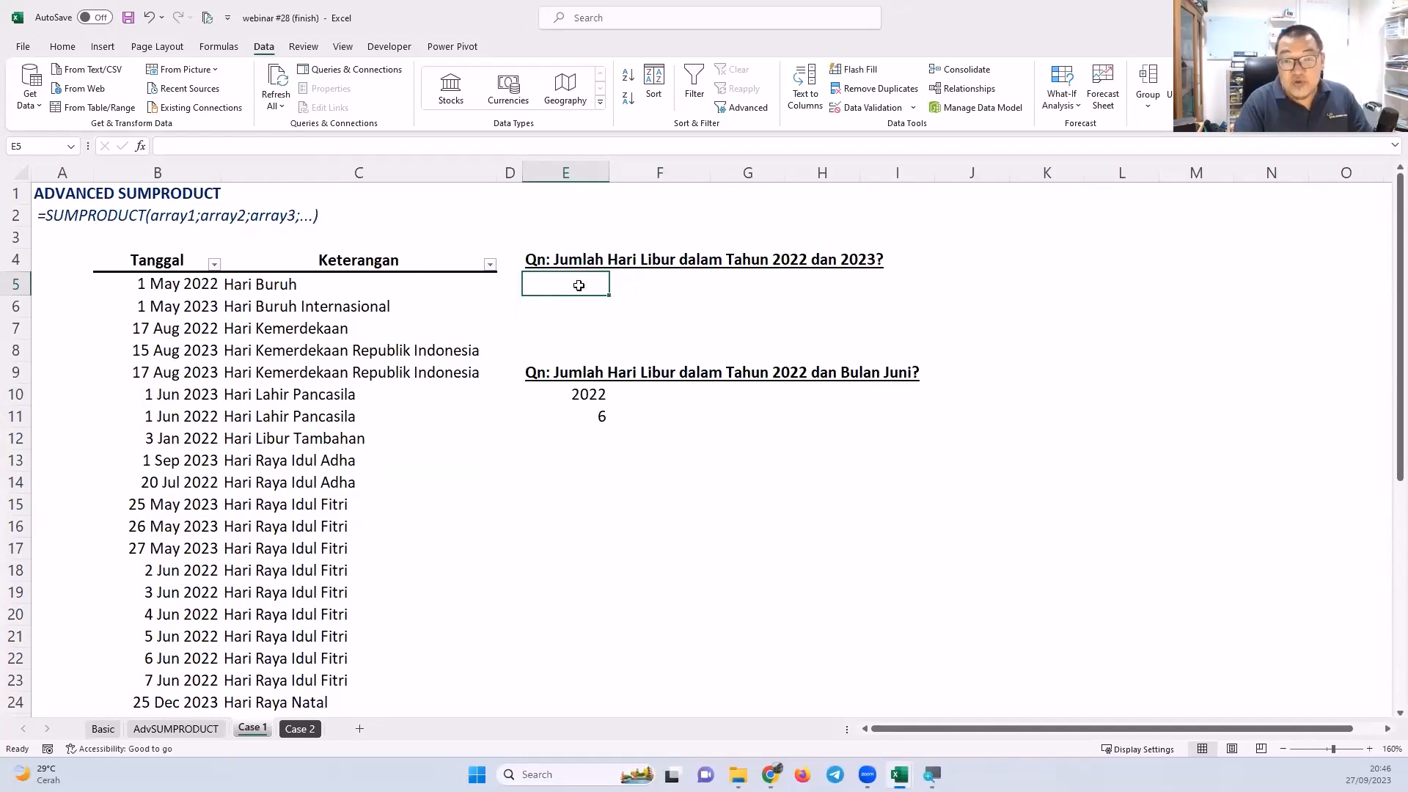
type("=")
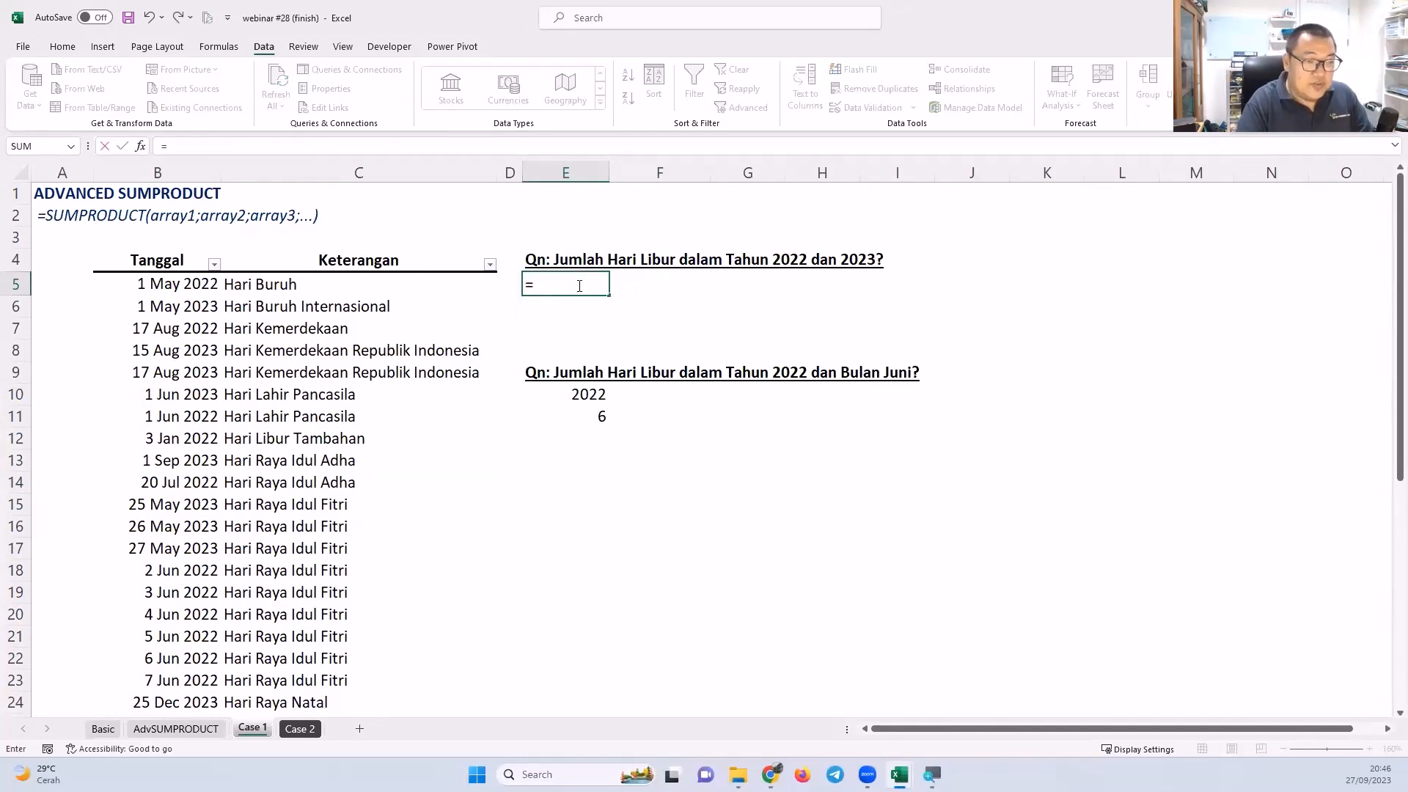
key("Escape")
Enter =YEAR(Table1[Tanggal]) in cell E15 to extract the year of every holiday date.
left_click(535, 504)
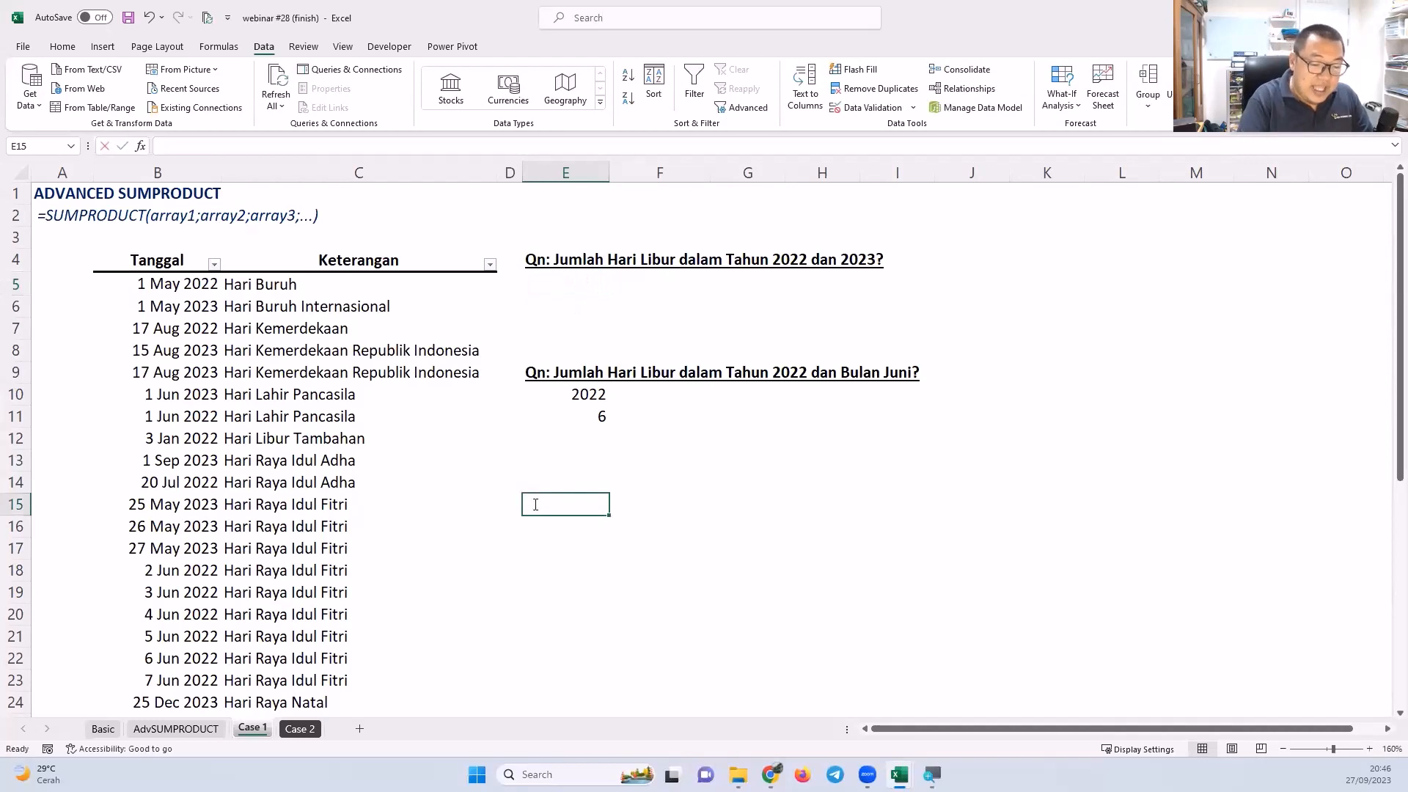
type("=mont")
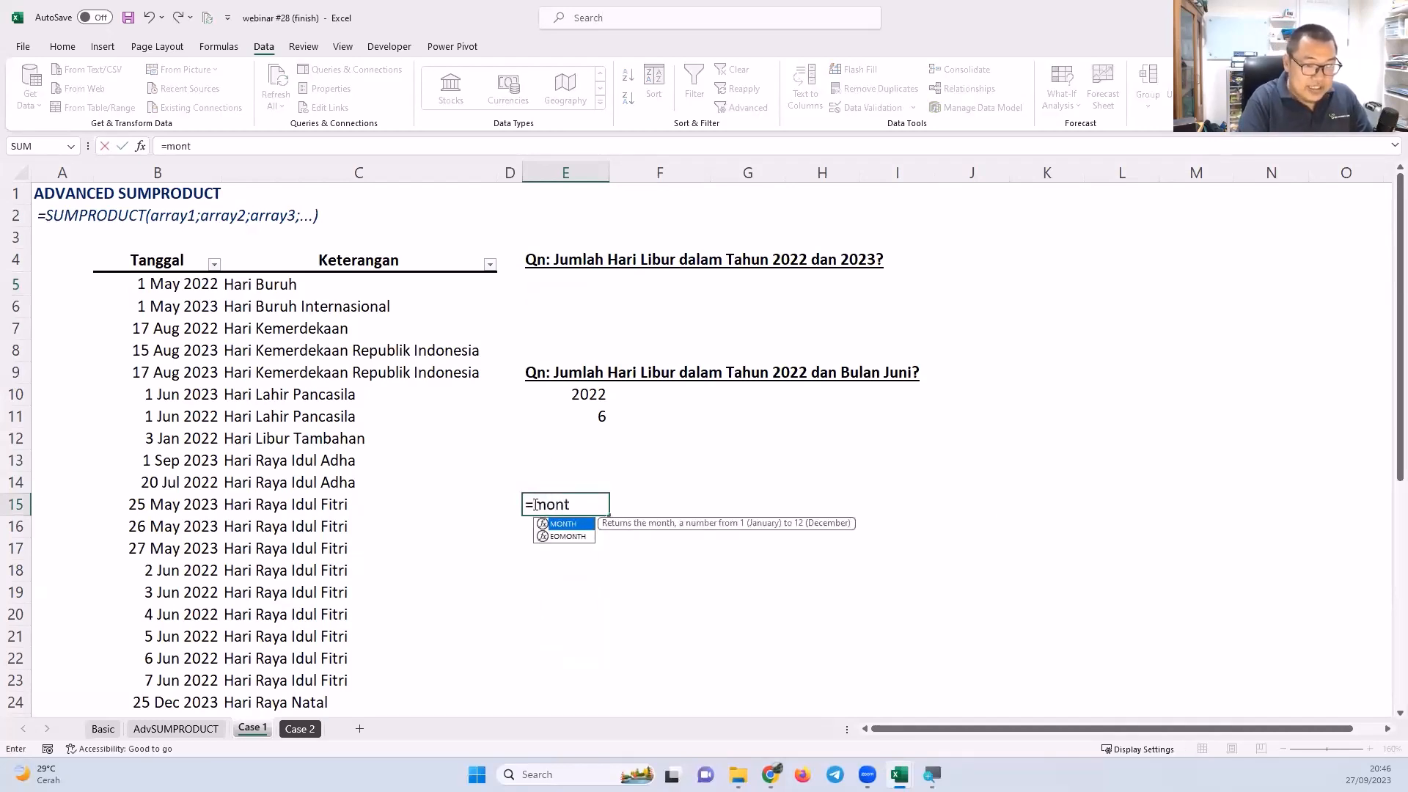
key("BackSpace")
key("BackSpace")
key("BackSpace")
key("BackSpace")
type("ye")
key("Tab")
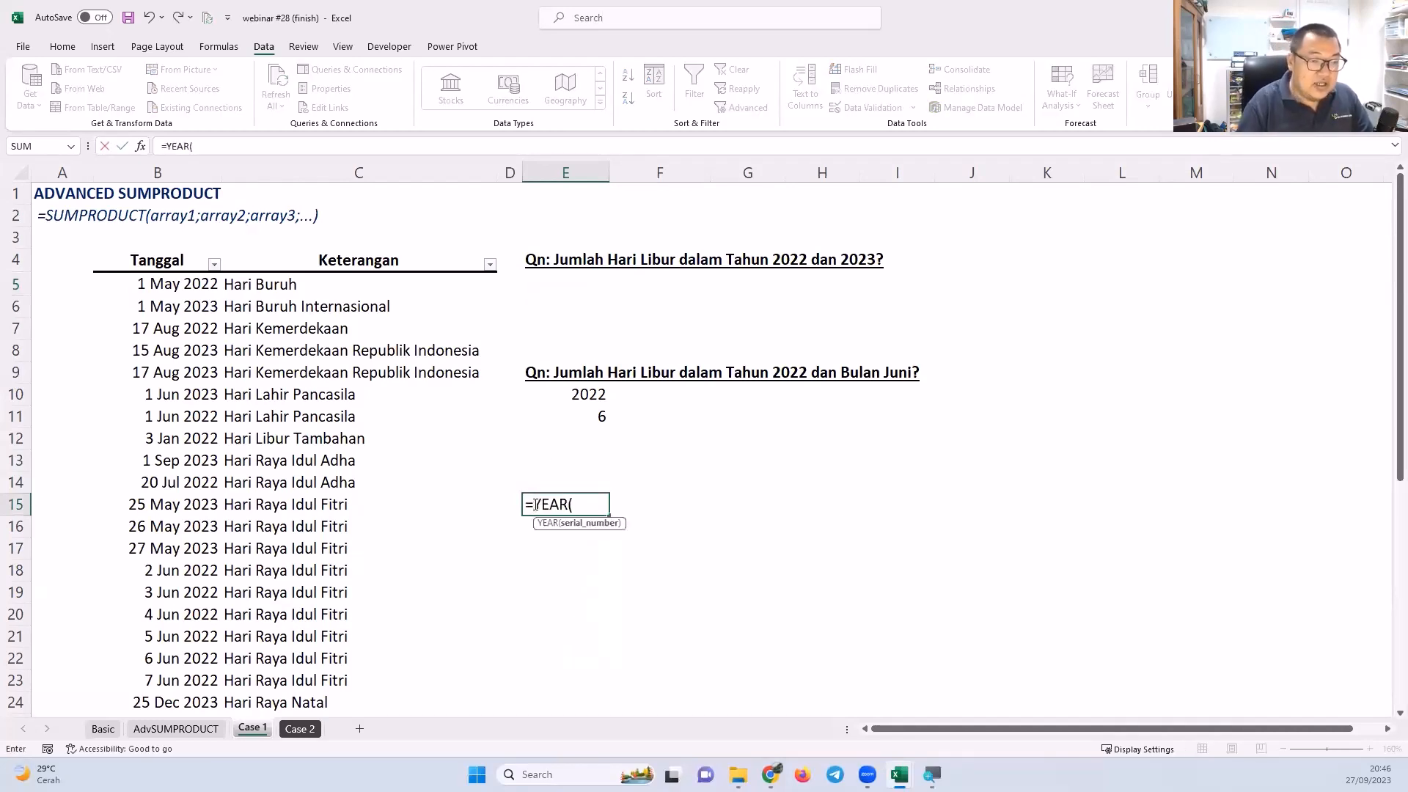
left_click(176, 248)
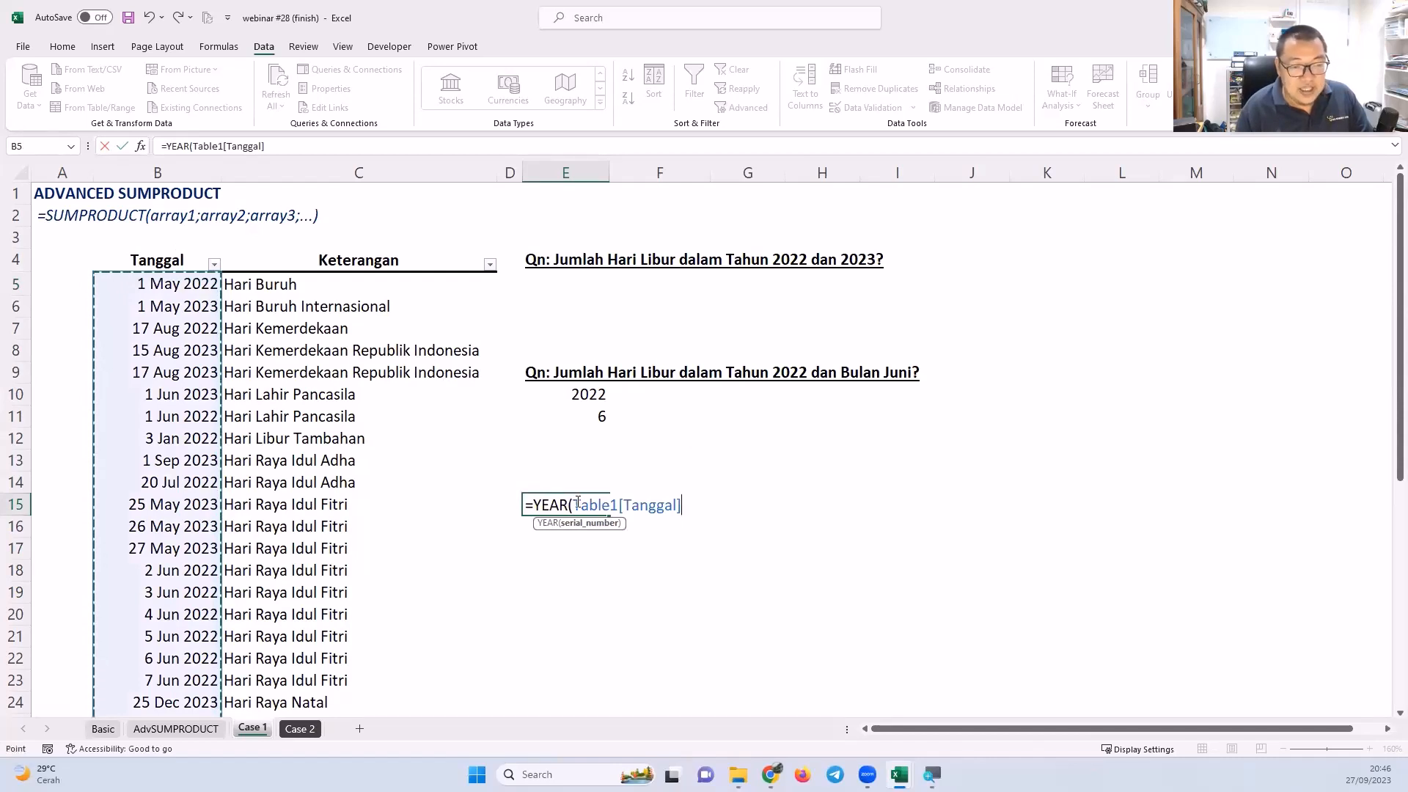
left_click_drag(580, 504, 667, 502)
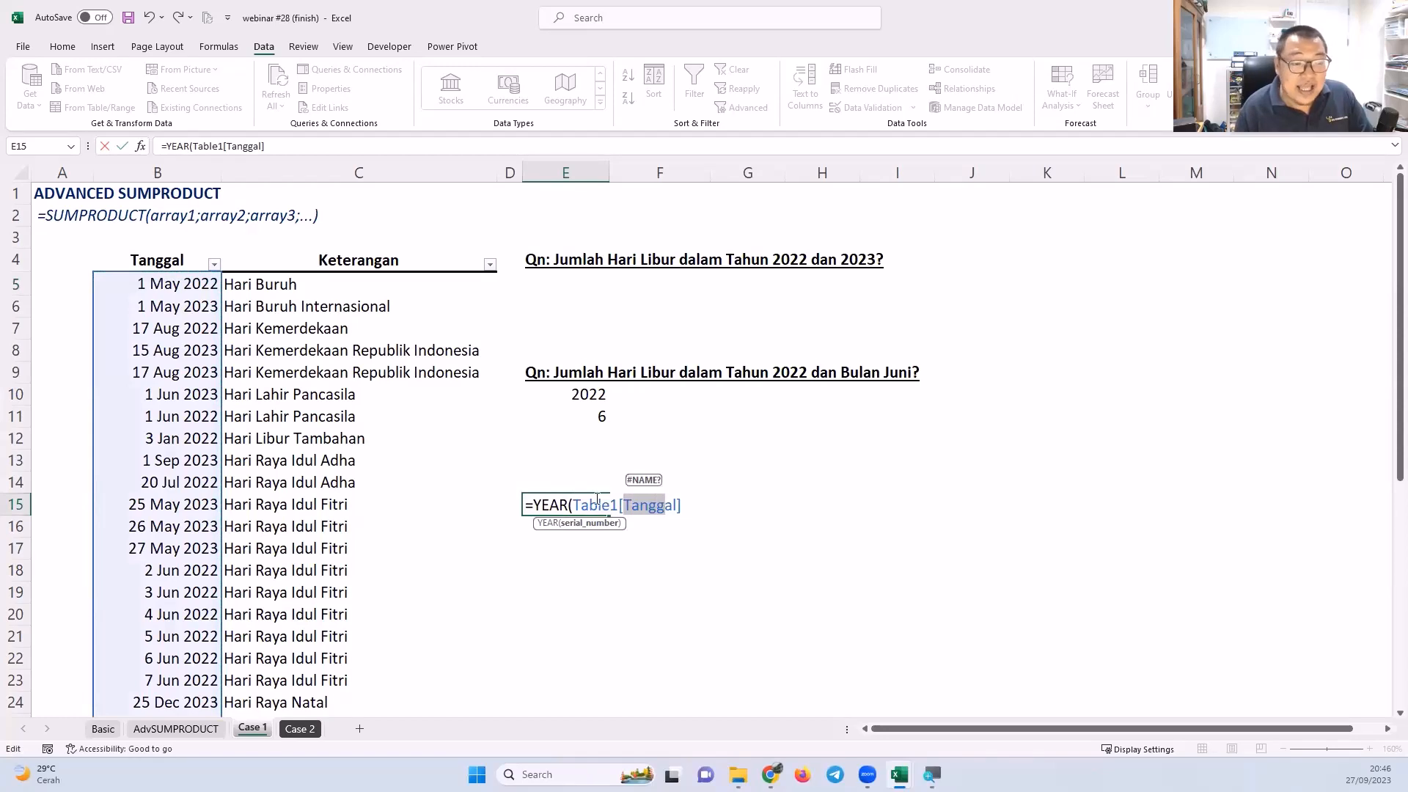
left_click(670, 503)
left_click(702, 507)
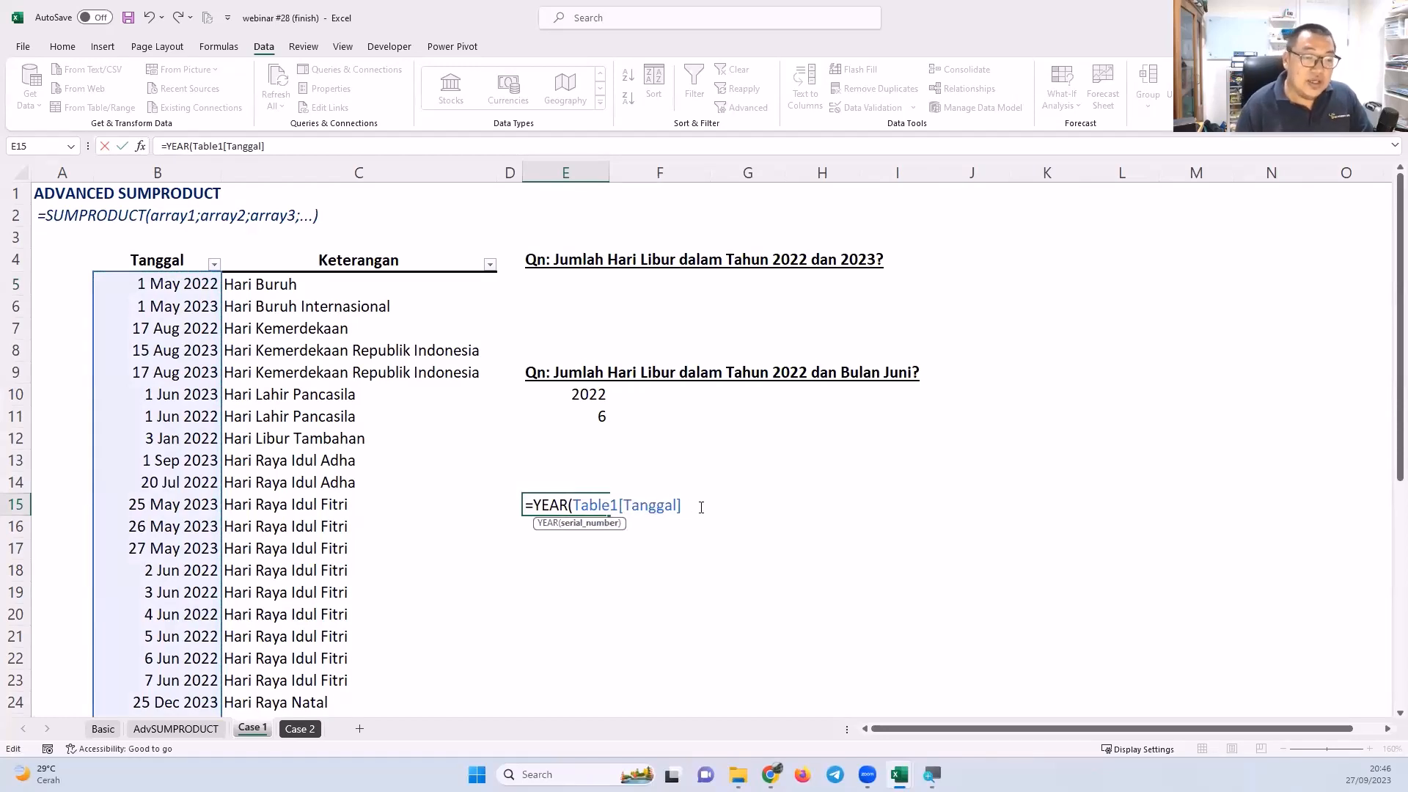
key("Return")
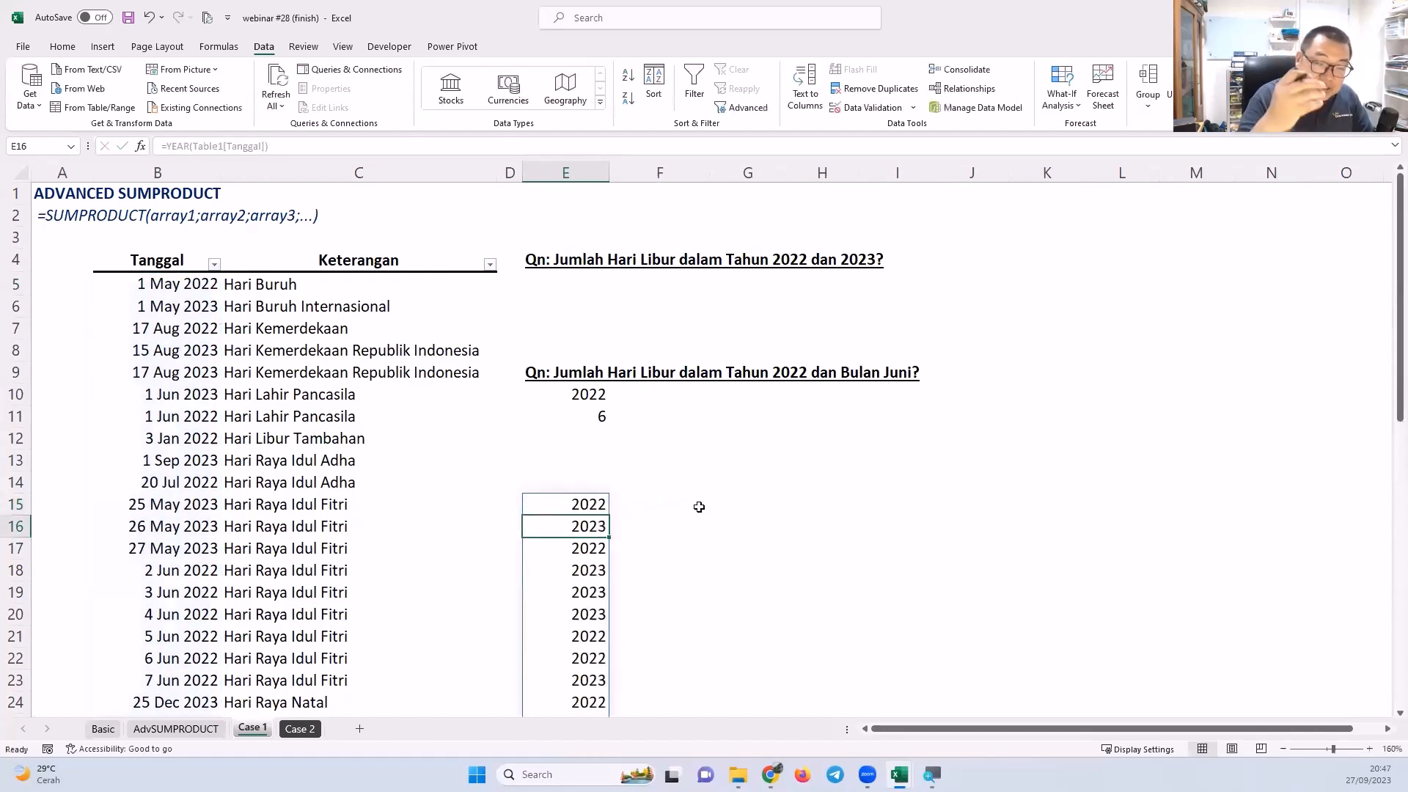
Compare the years listed from E15 downward with the matching dates in the Tanggal column.
scroll(598, 543, "down", 6)
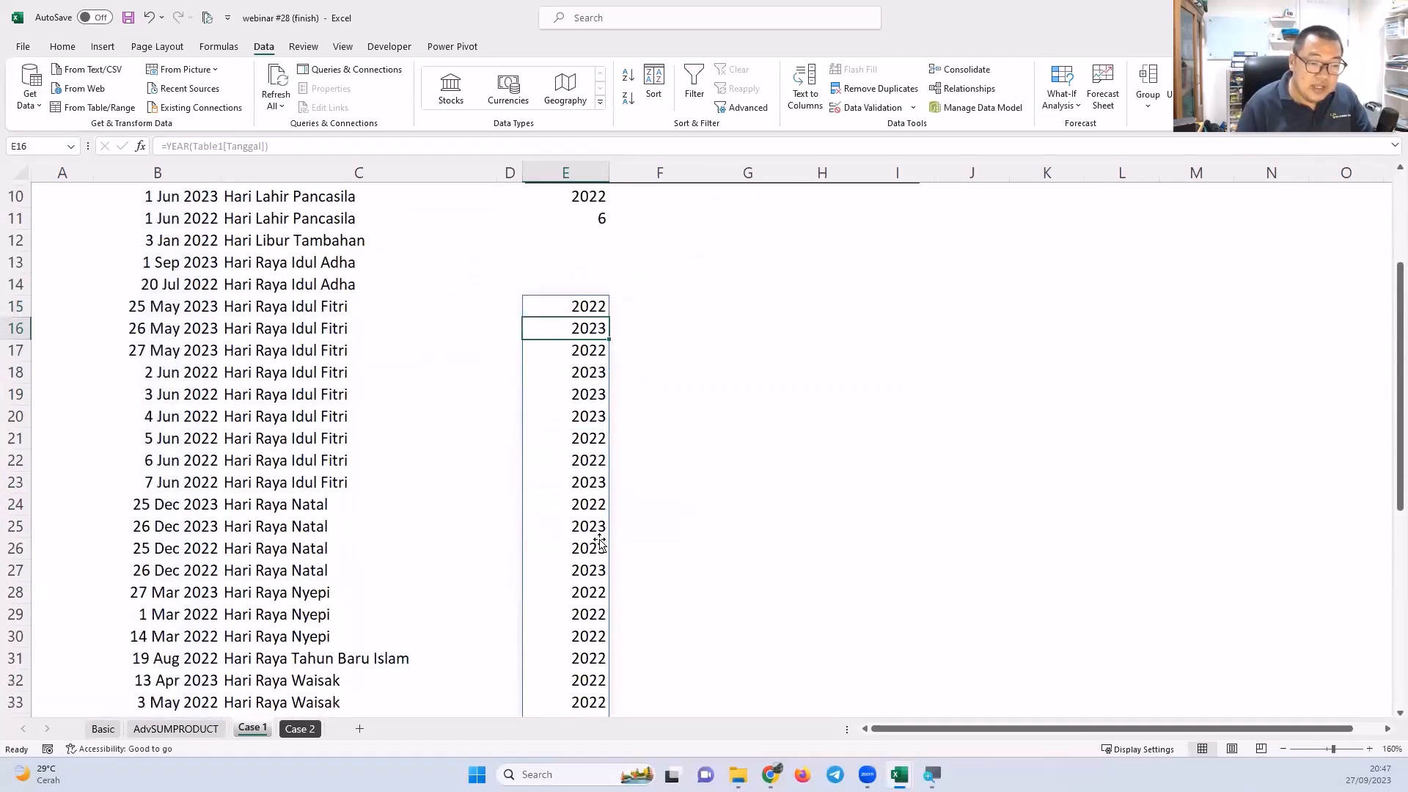
scroll(599, 541, "up", 6)
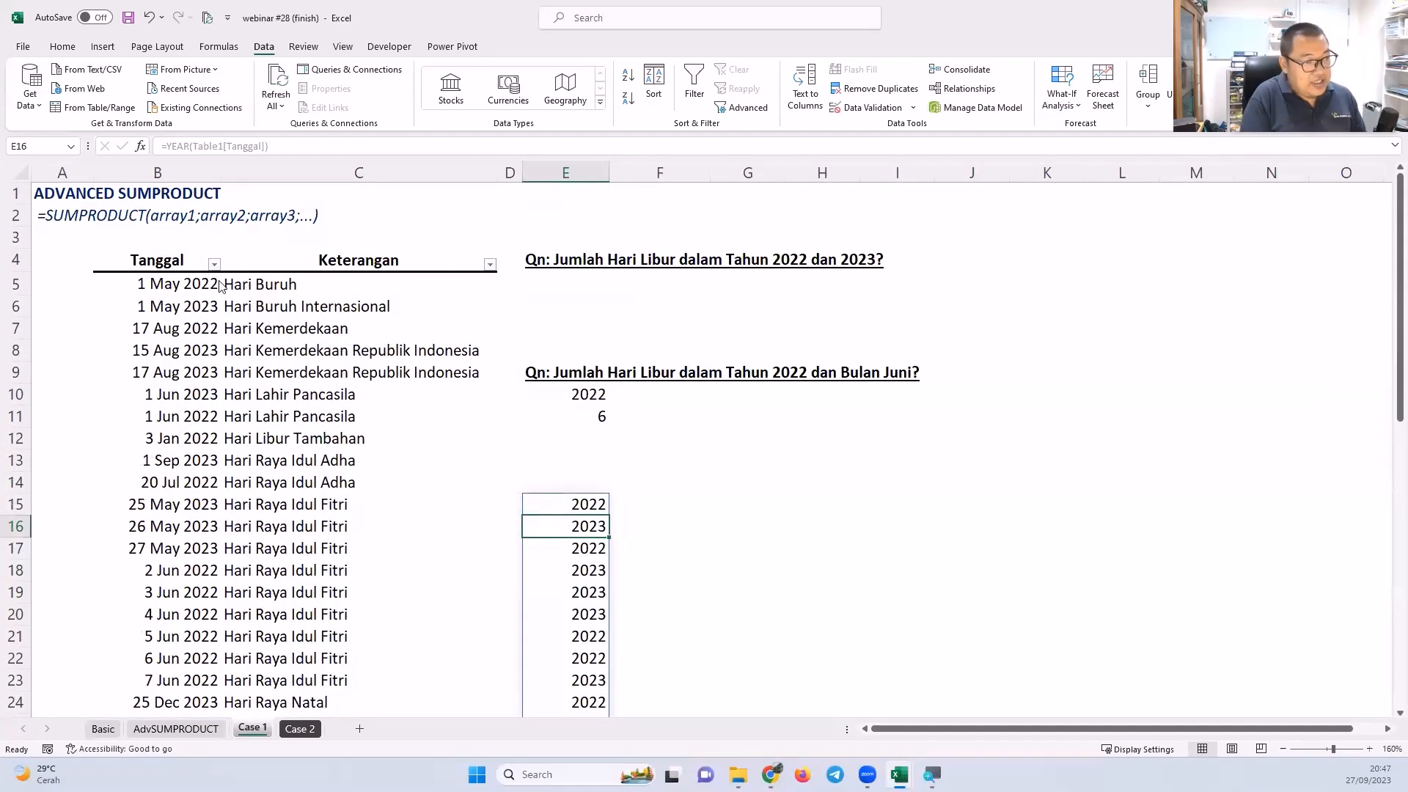
key("ctrl+2")
mouse_move(221, 286)
left_mouse_down()
mouse_move(451, 432)
mouse_move(506, 486)
mouse_move(567, 492)
left_mouse_up()
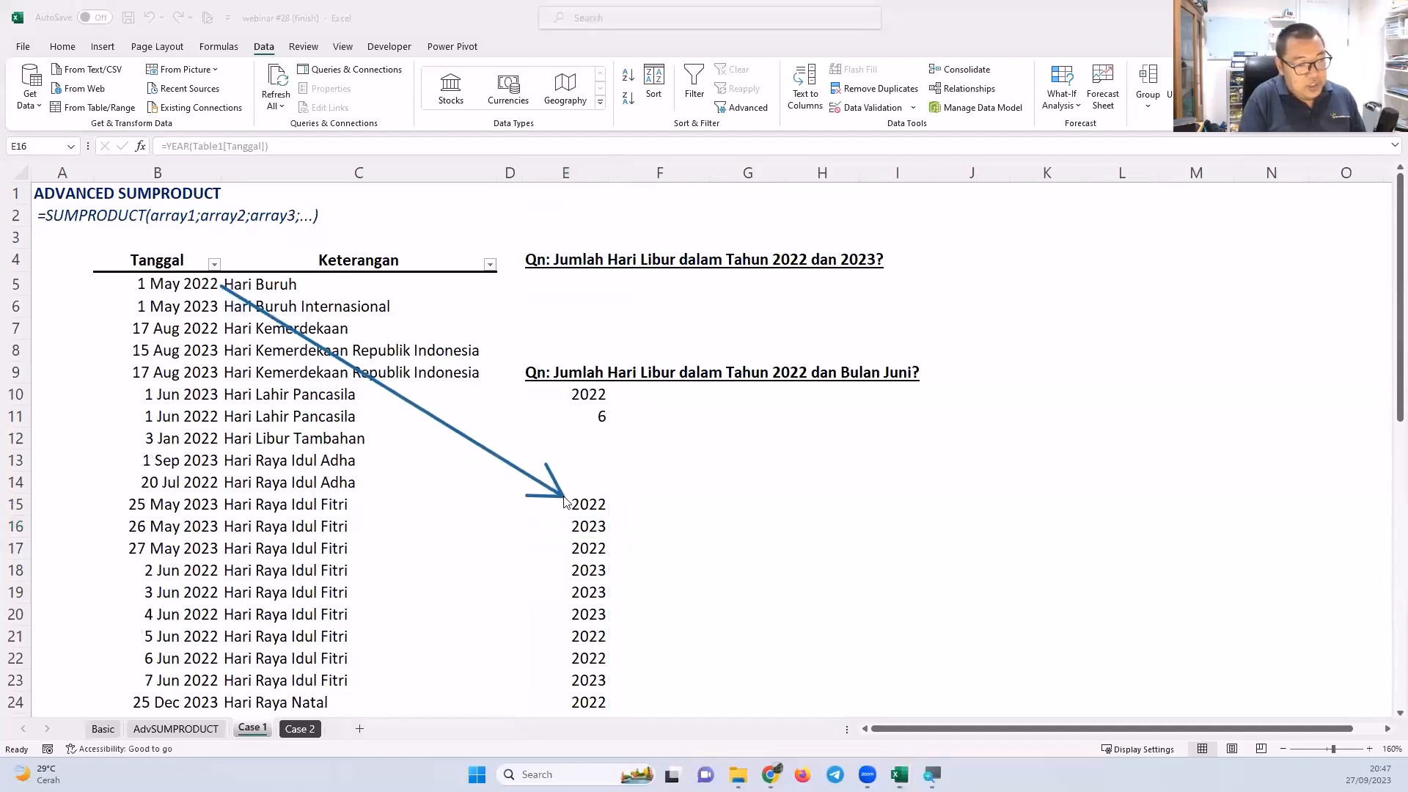
mouse_move(226, 308)
left_mouse_down()
mouse_move(477, 492)
mouse_move(566, 520)
left_mouse_up()
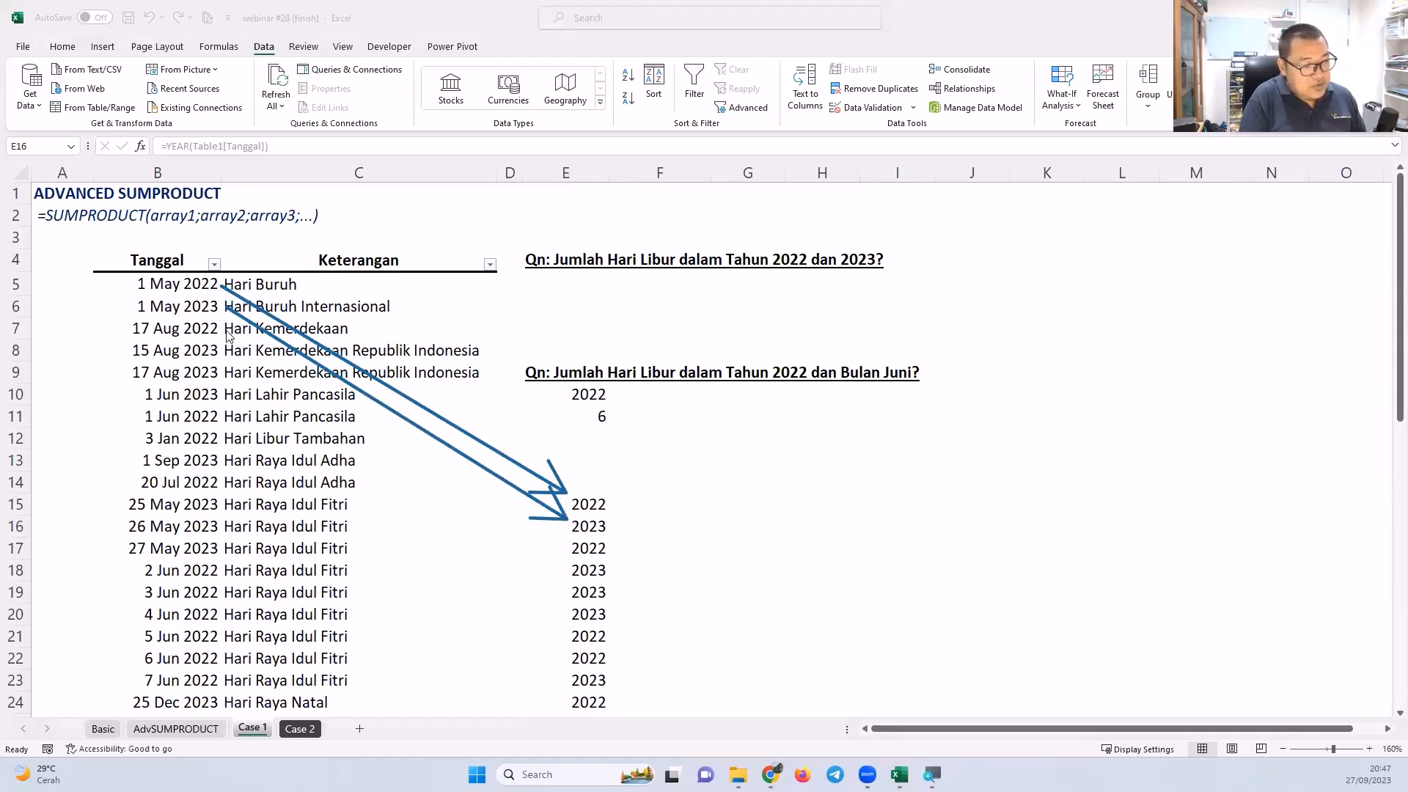
mouse_move(226, 331)
left_mouse_down()
mouse_move(473, 514)
mouse_move(566, 543)
left_mouse_up()
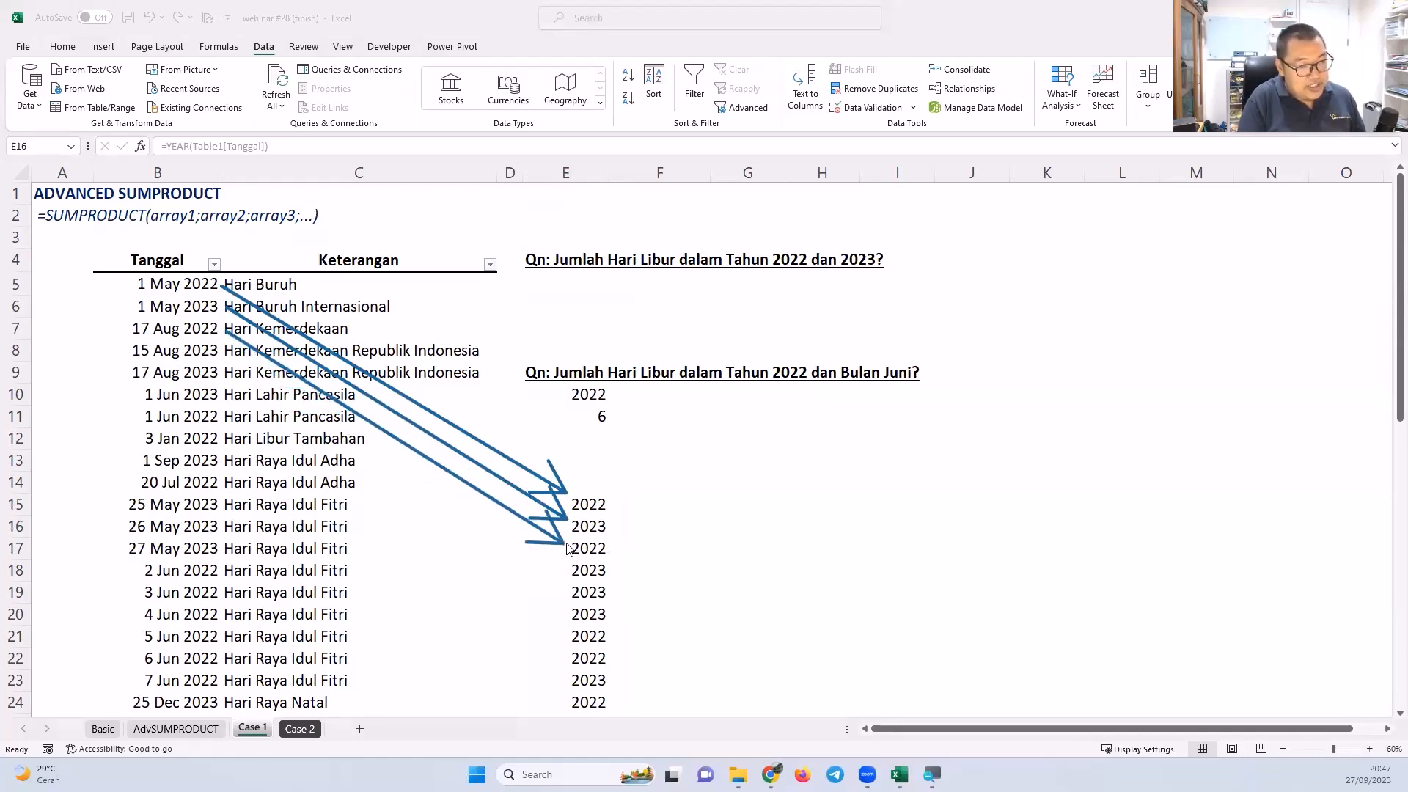
key("Escape")
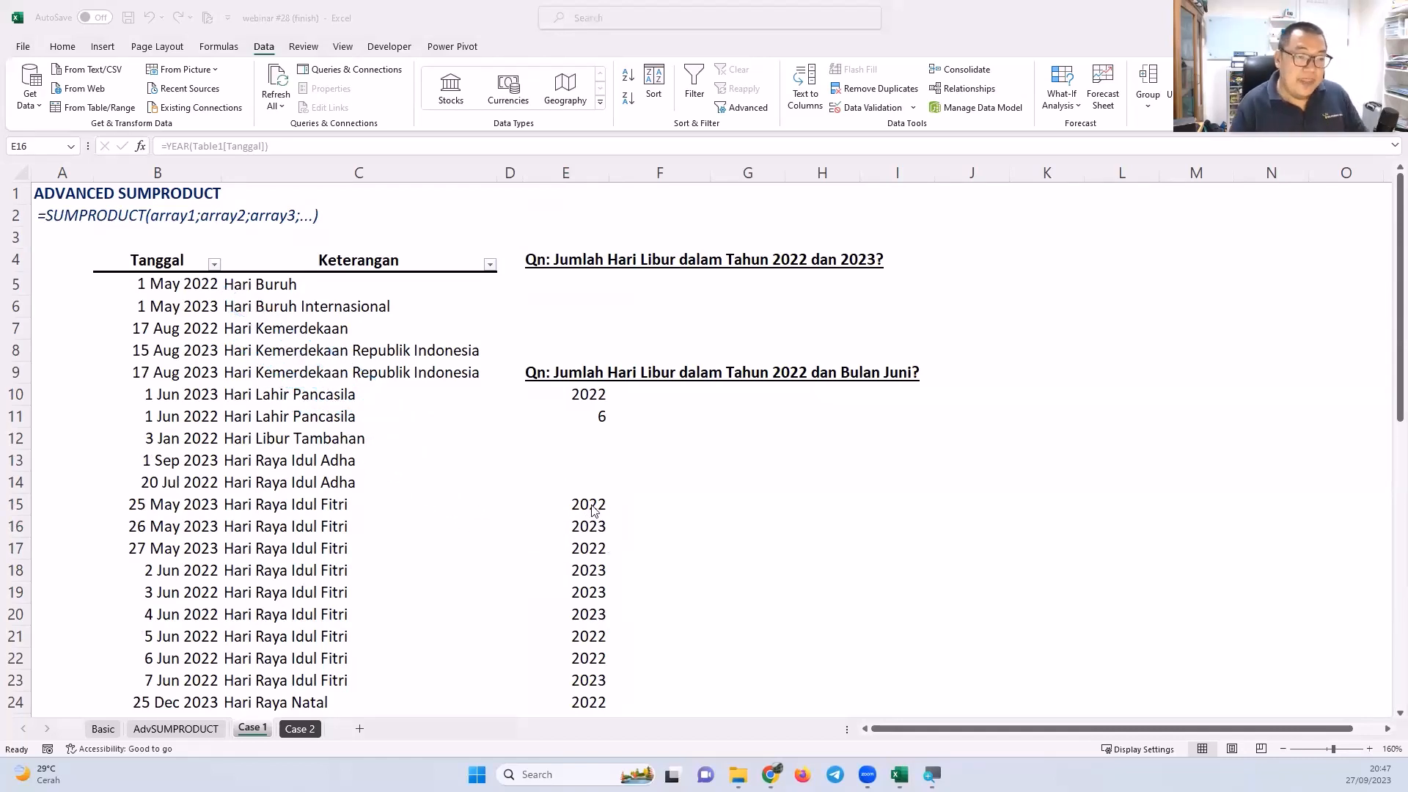
Wrap the E15 formula in UNIQUE so it reads =UNIQUE(YEAR(Table1[Tanggal])).
left_click(596, 505)
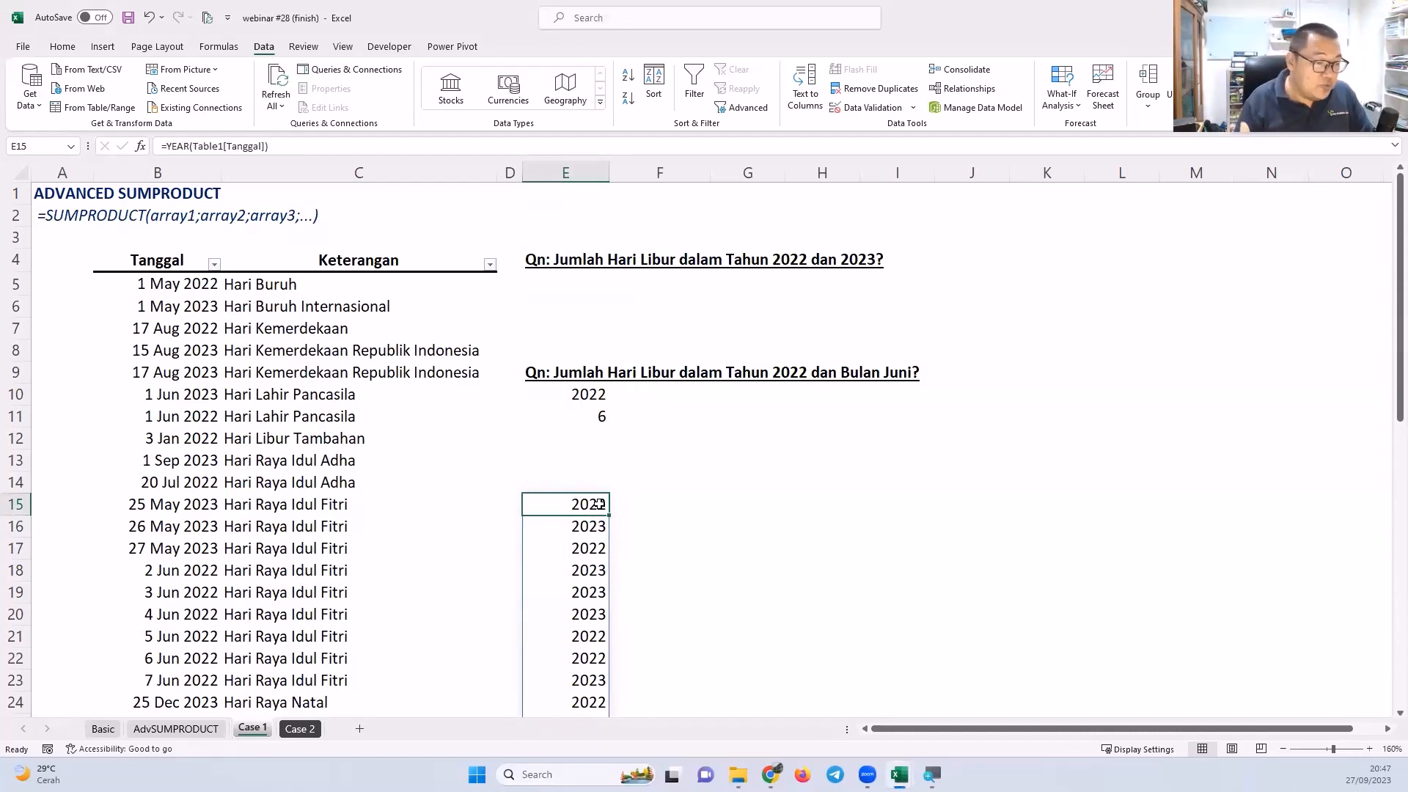
double_click(600, 505)
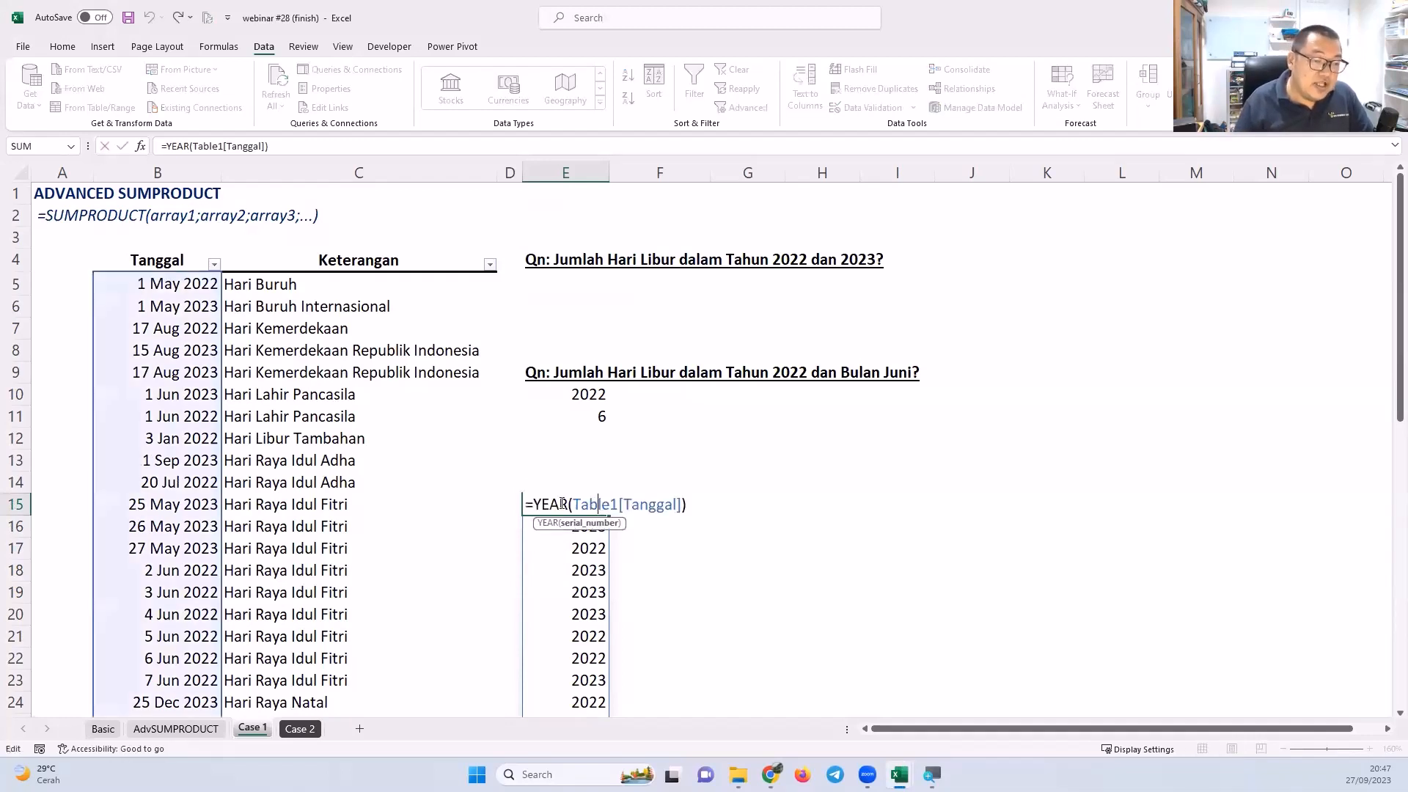
key("Left")
type("uni")
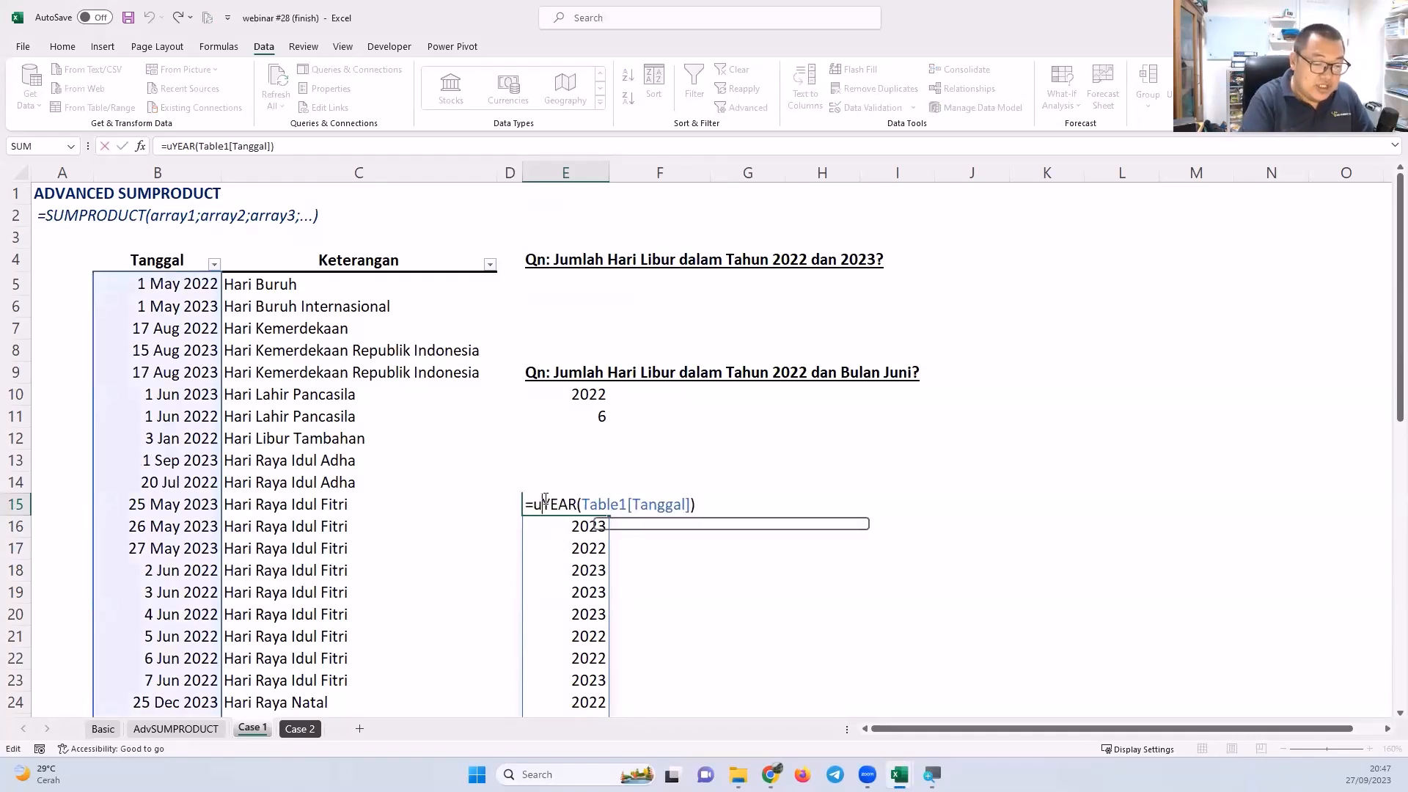
key("Down")
key("Down")
key("Tab")
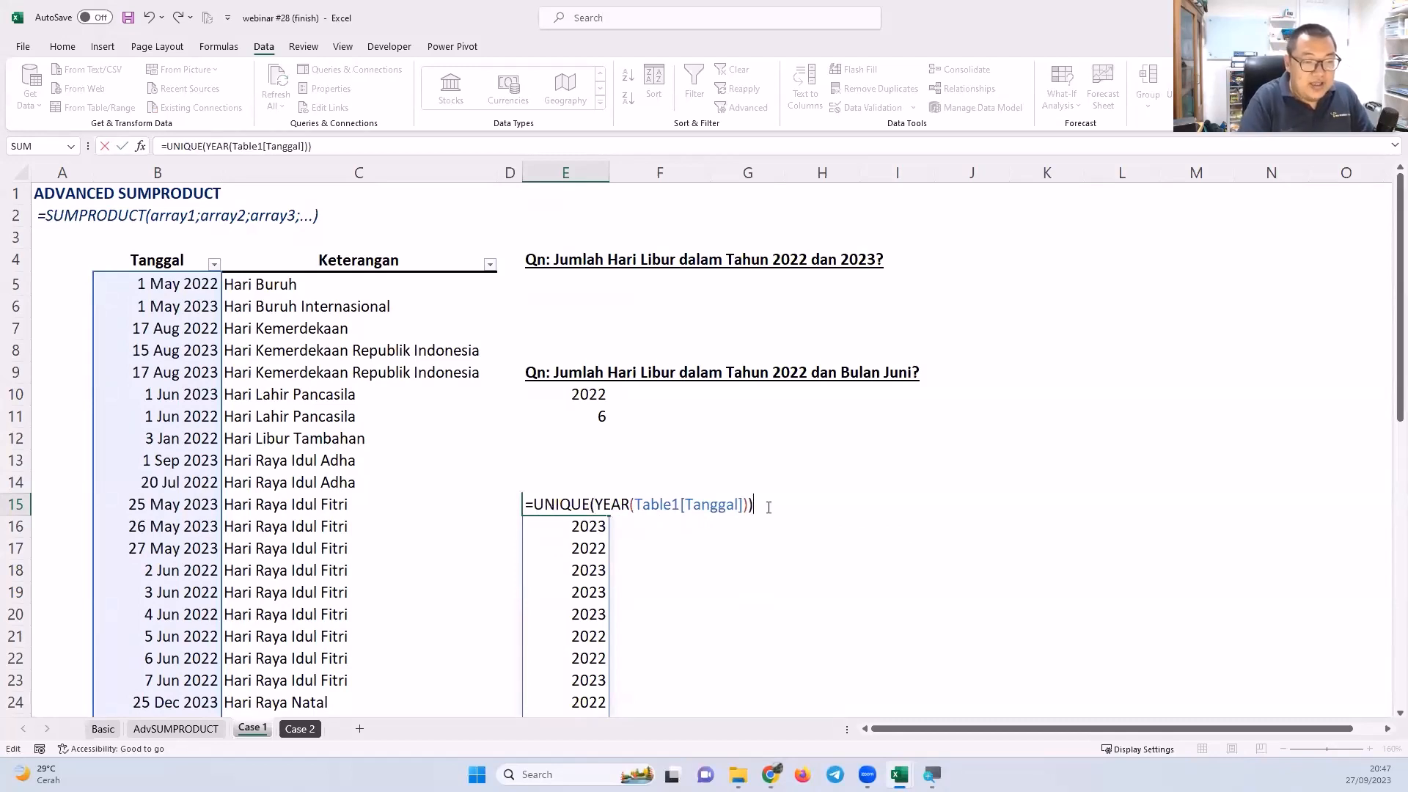
key("Return")
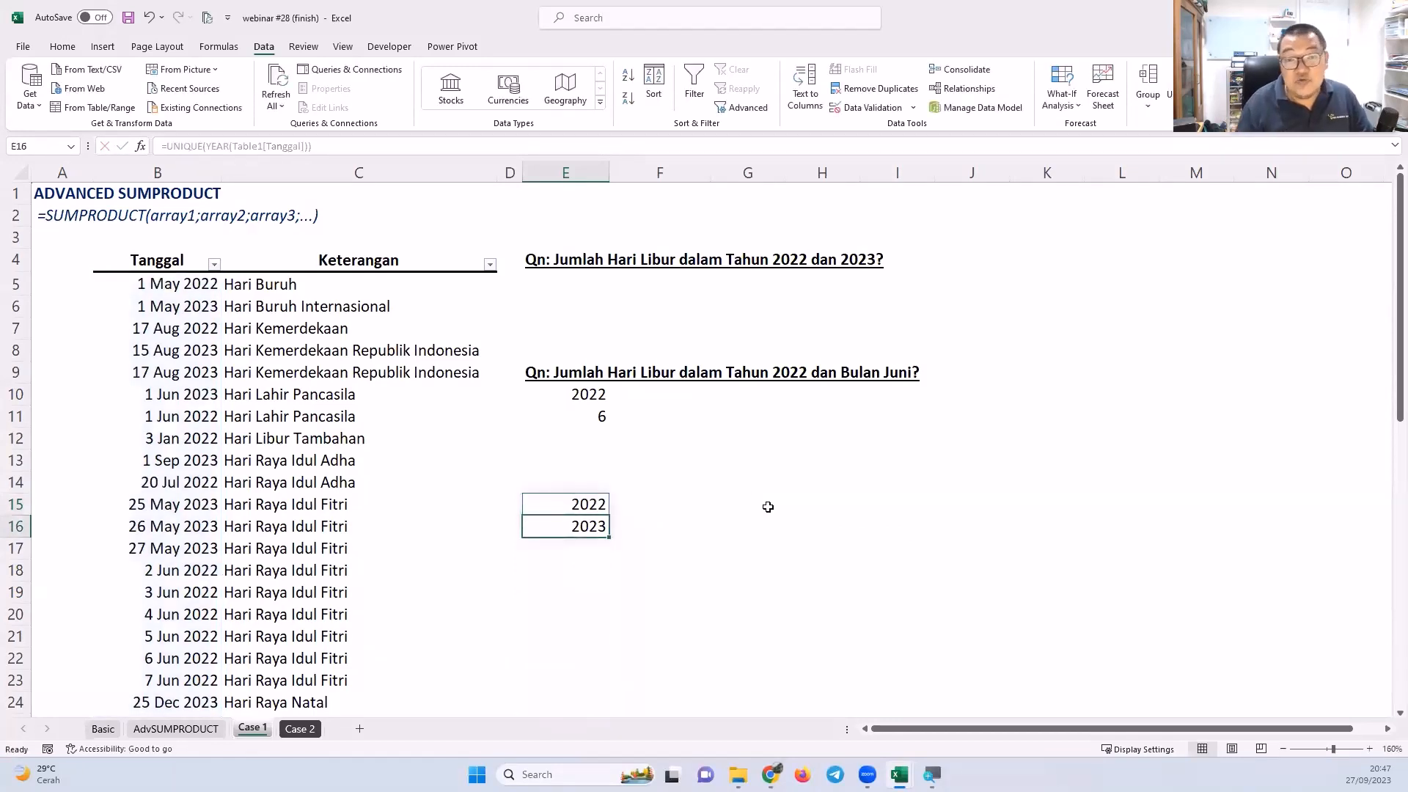
Move the unique-years formula from E15 to E5, under the first question.
left_click(606, 503)
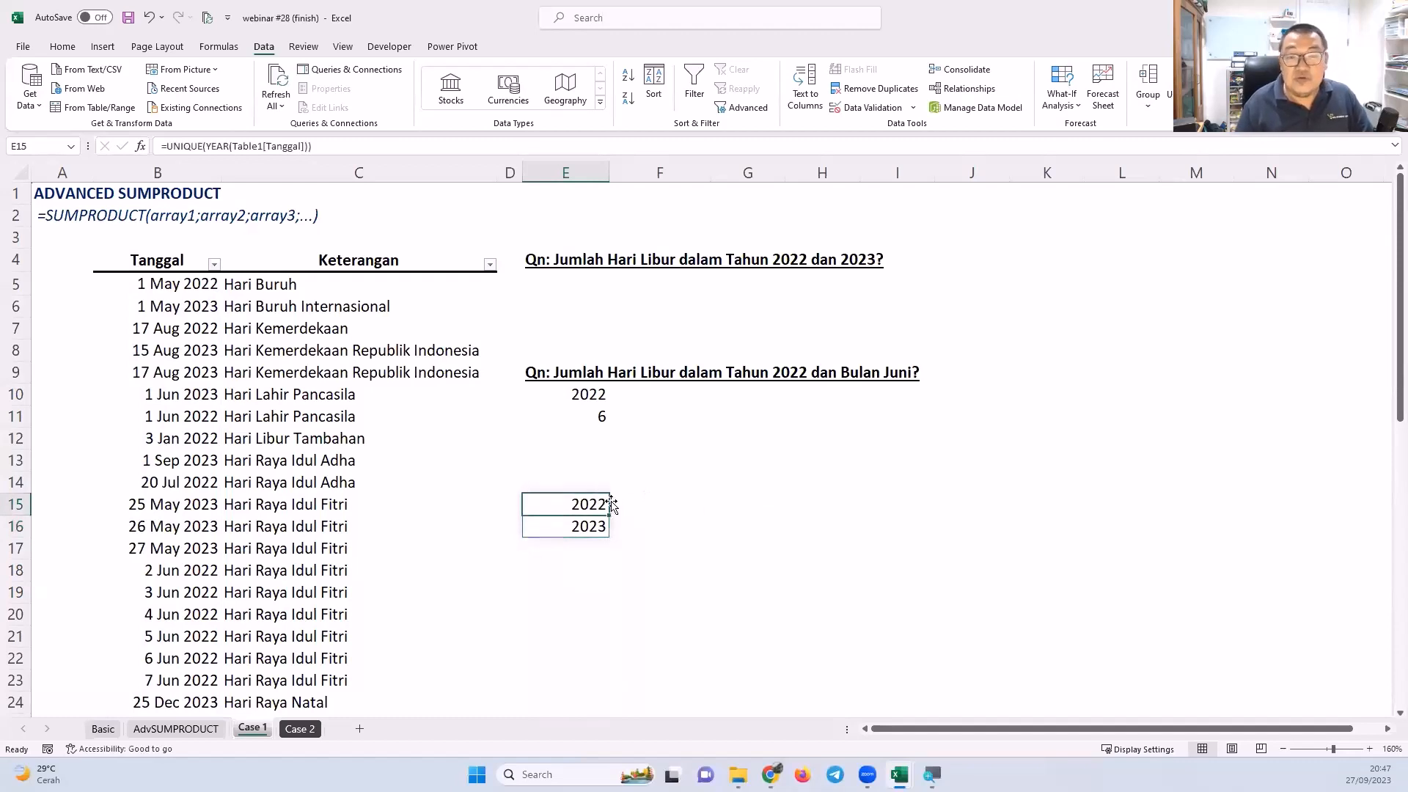
left_click_drag(588, 497, 564, 289)
Start a SUMPRODUCT formula in F5 with an opening bracket and YEAR(Table1[Tanggal]), and preview the array of the YEAR part.
left_click(636, 288)
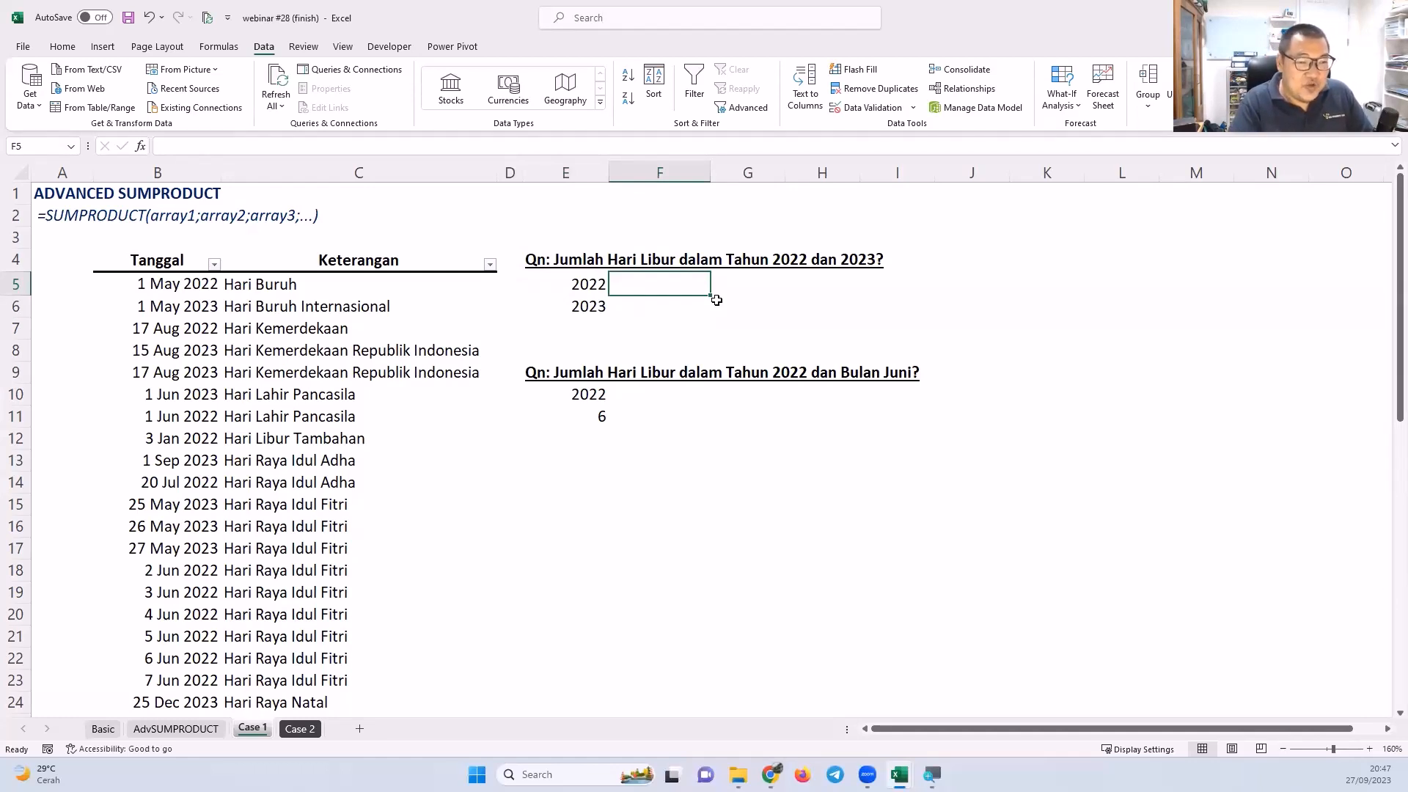
type("=sumpr")
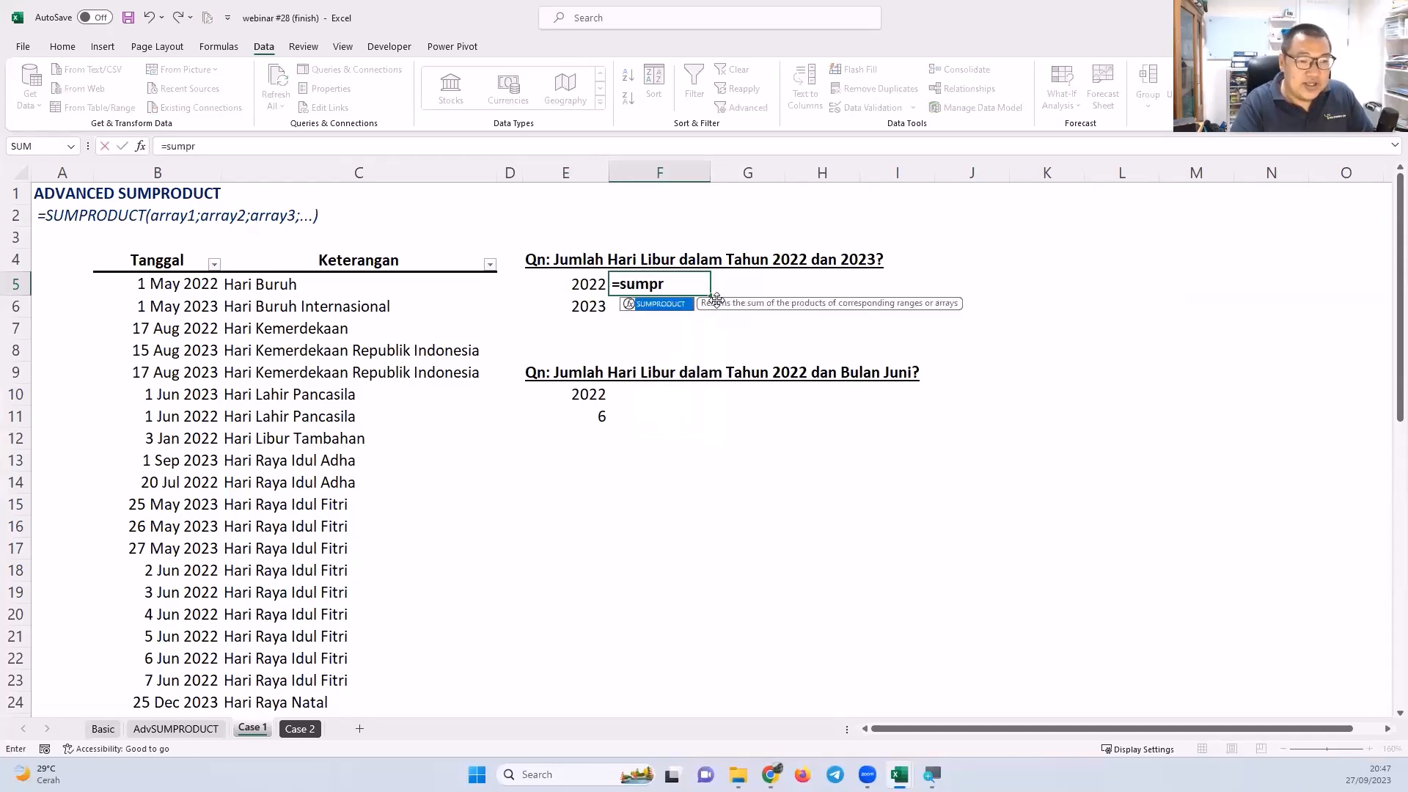
key("Tab")
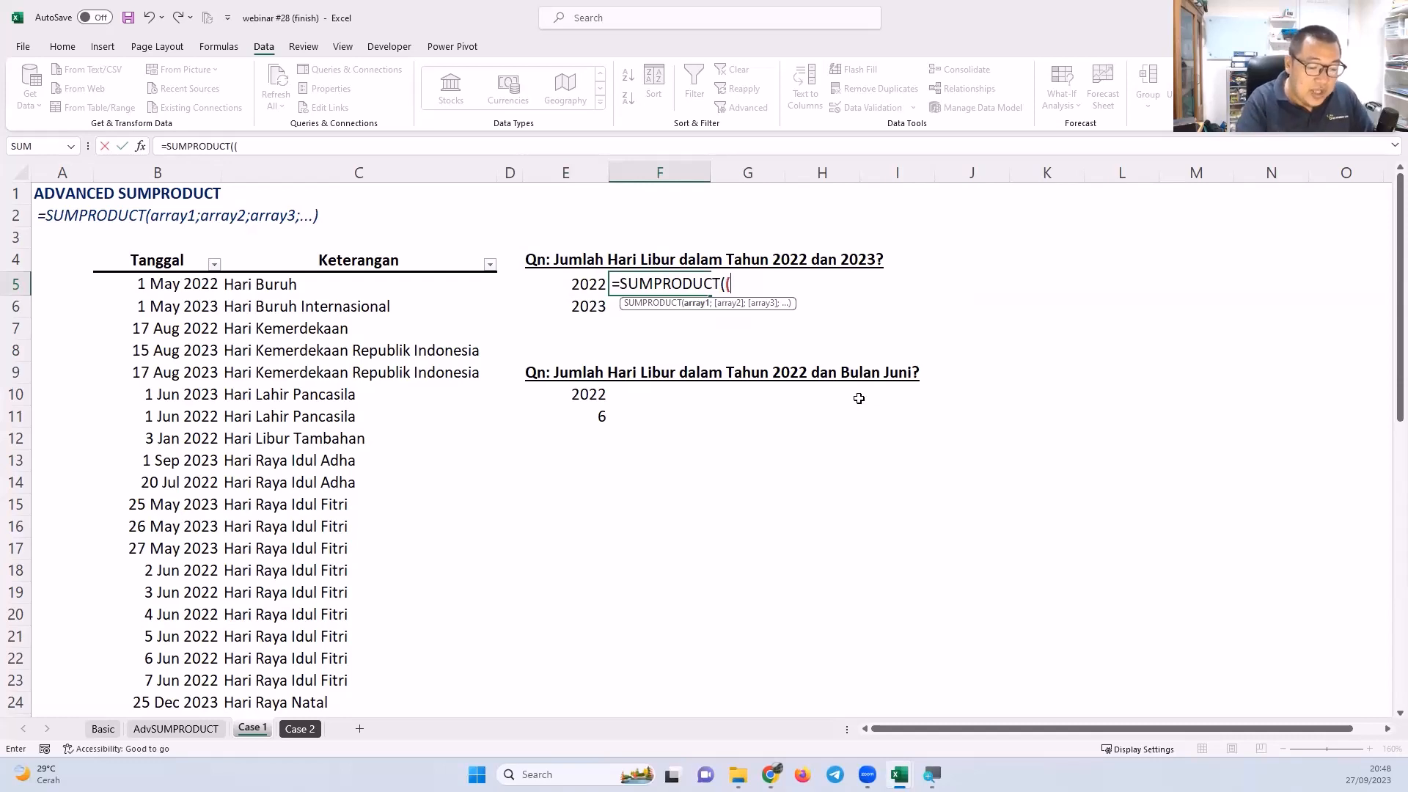
type("yea")
key("Tab")
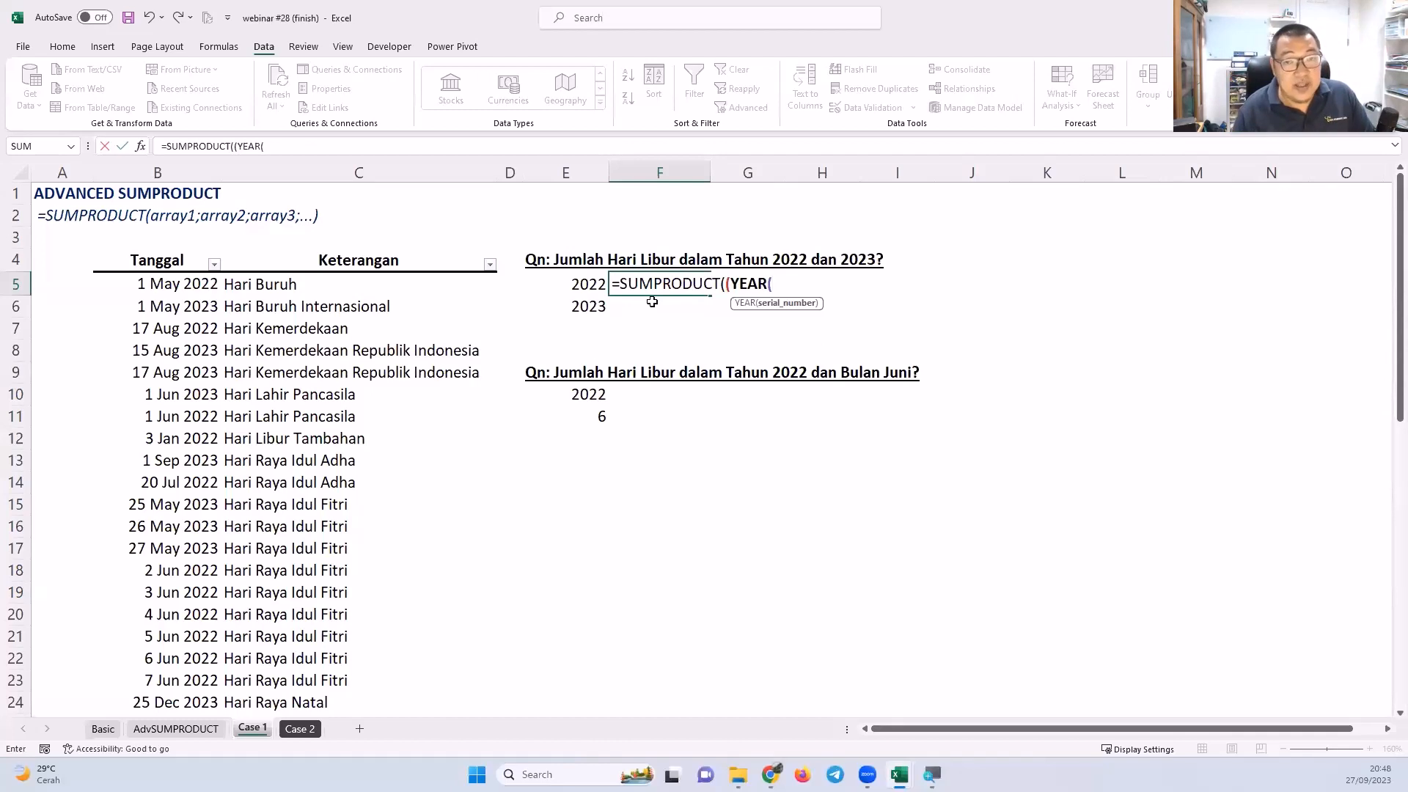
left_click(175, 249)
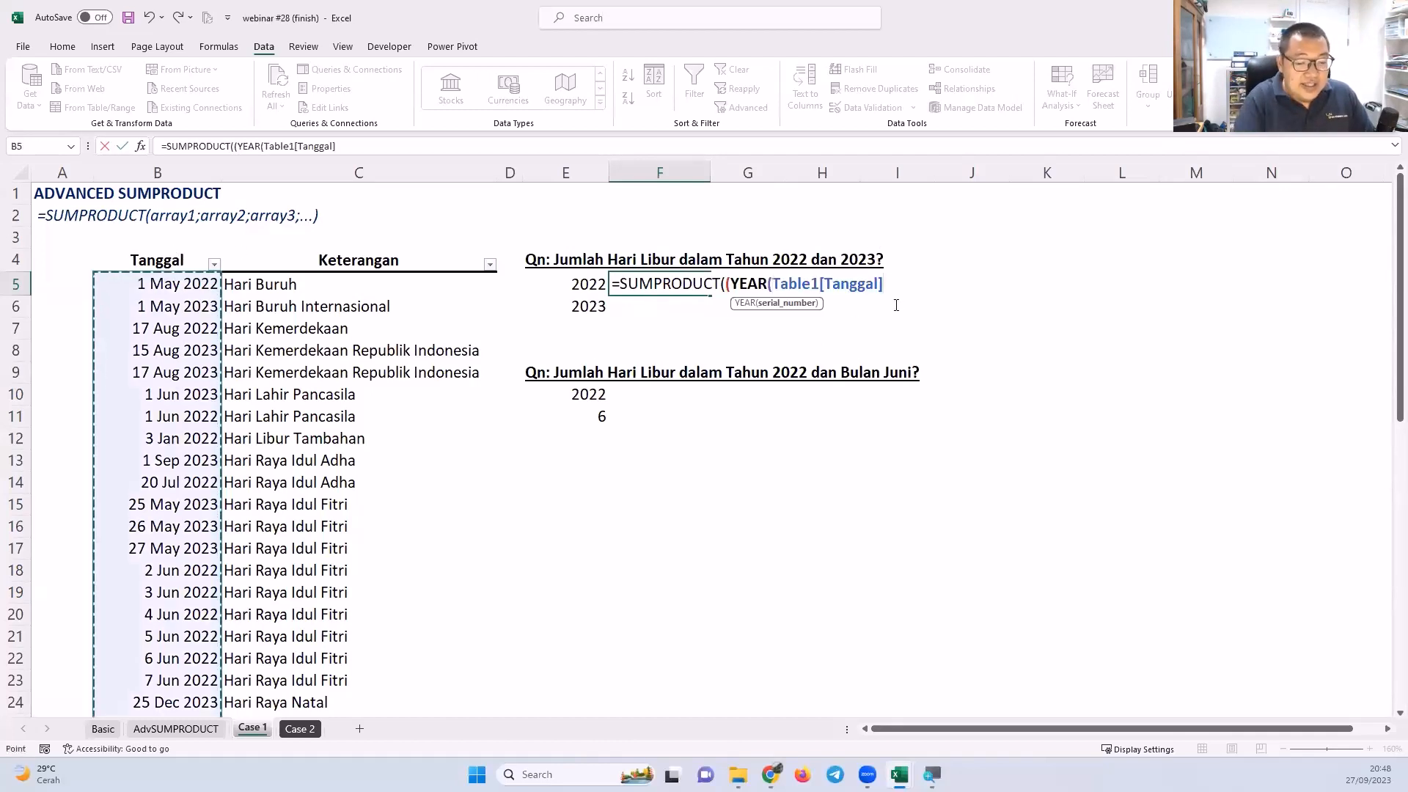
type(")")
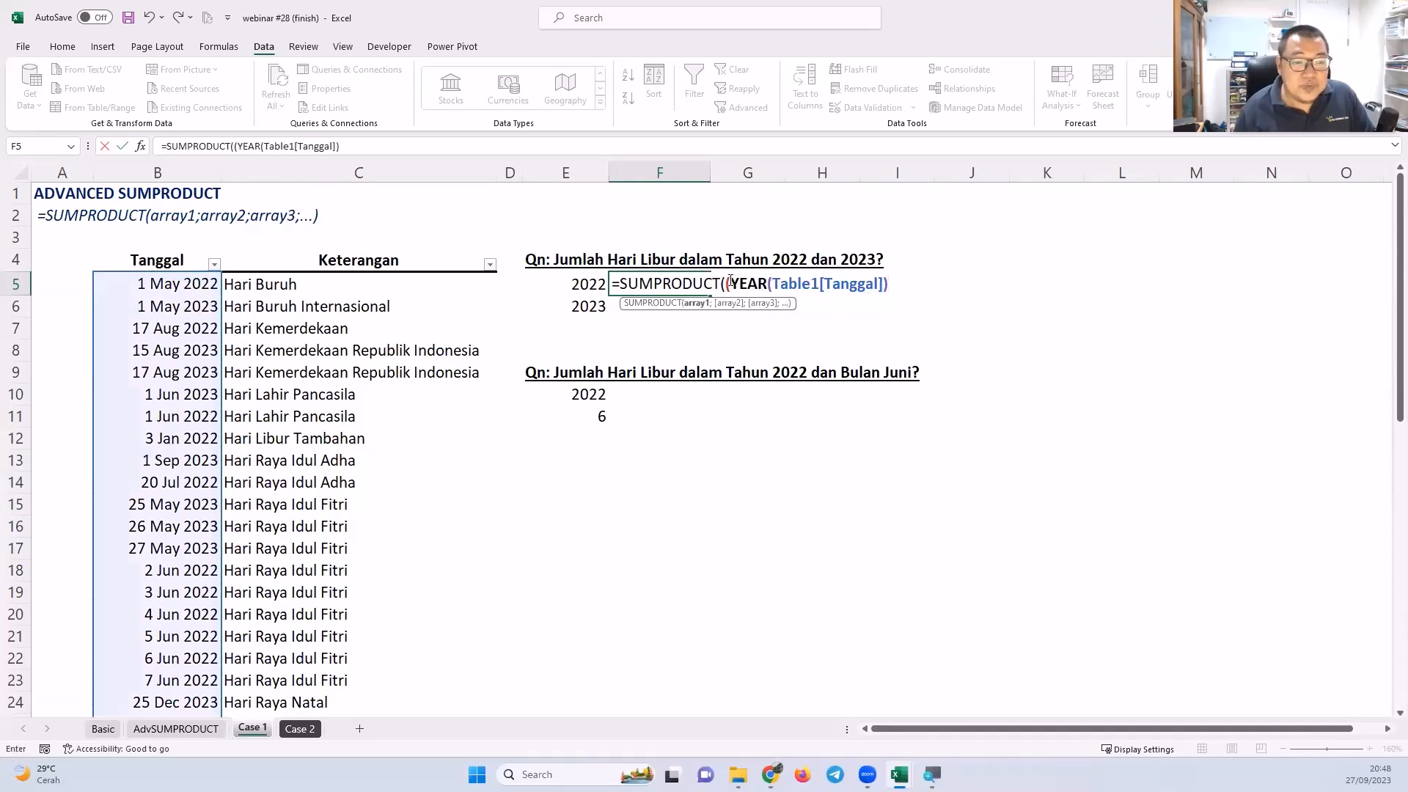
double_click(731, 283)
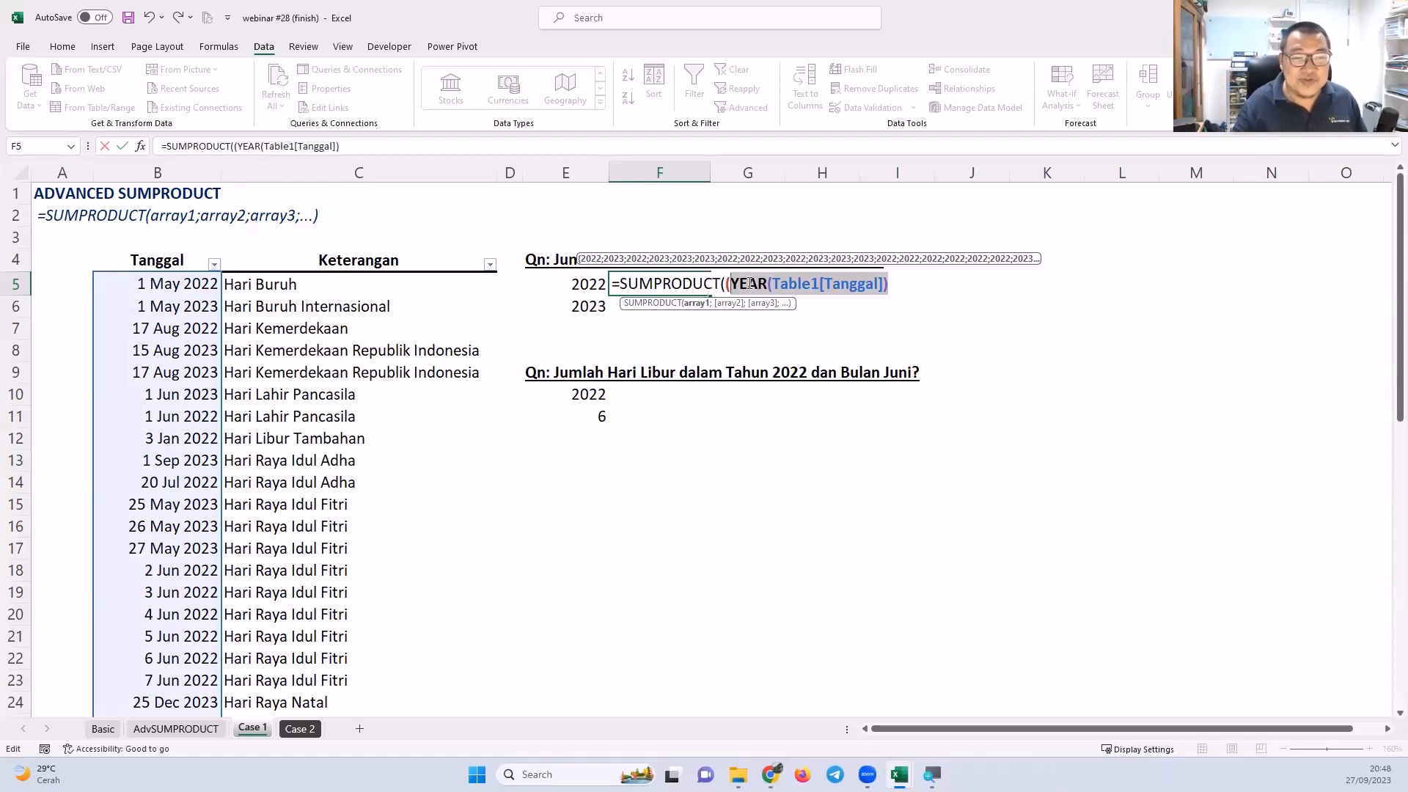
left_click(901, 282)
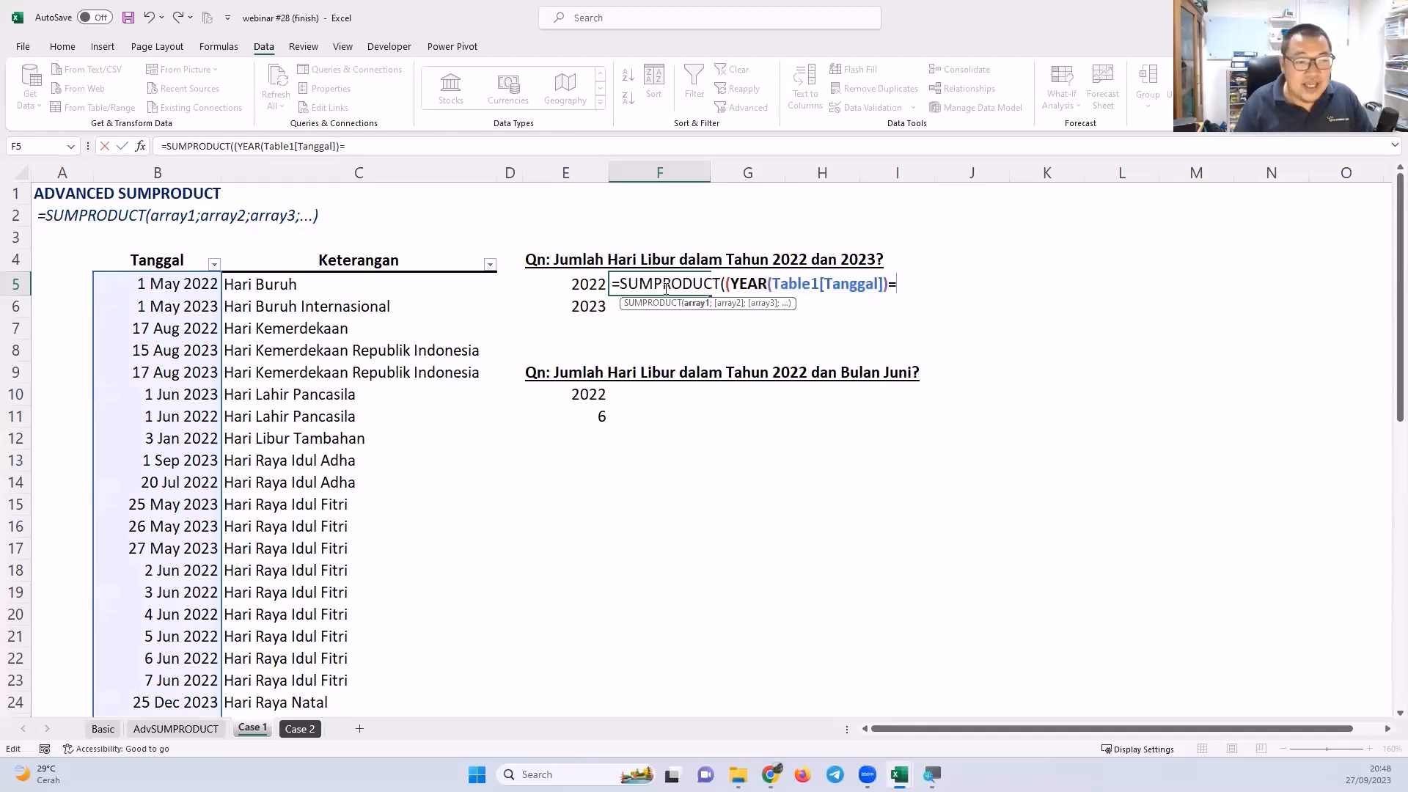
Complete the F5 formula by comparing the years with E5, as =SUMPRODUCT((YEAR(Table1[Tanggal])=E5)).
type("=")
left_click(595, 292)
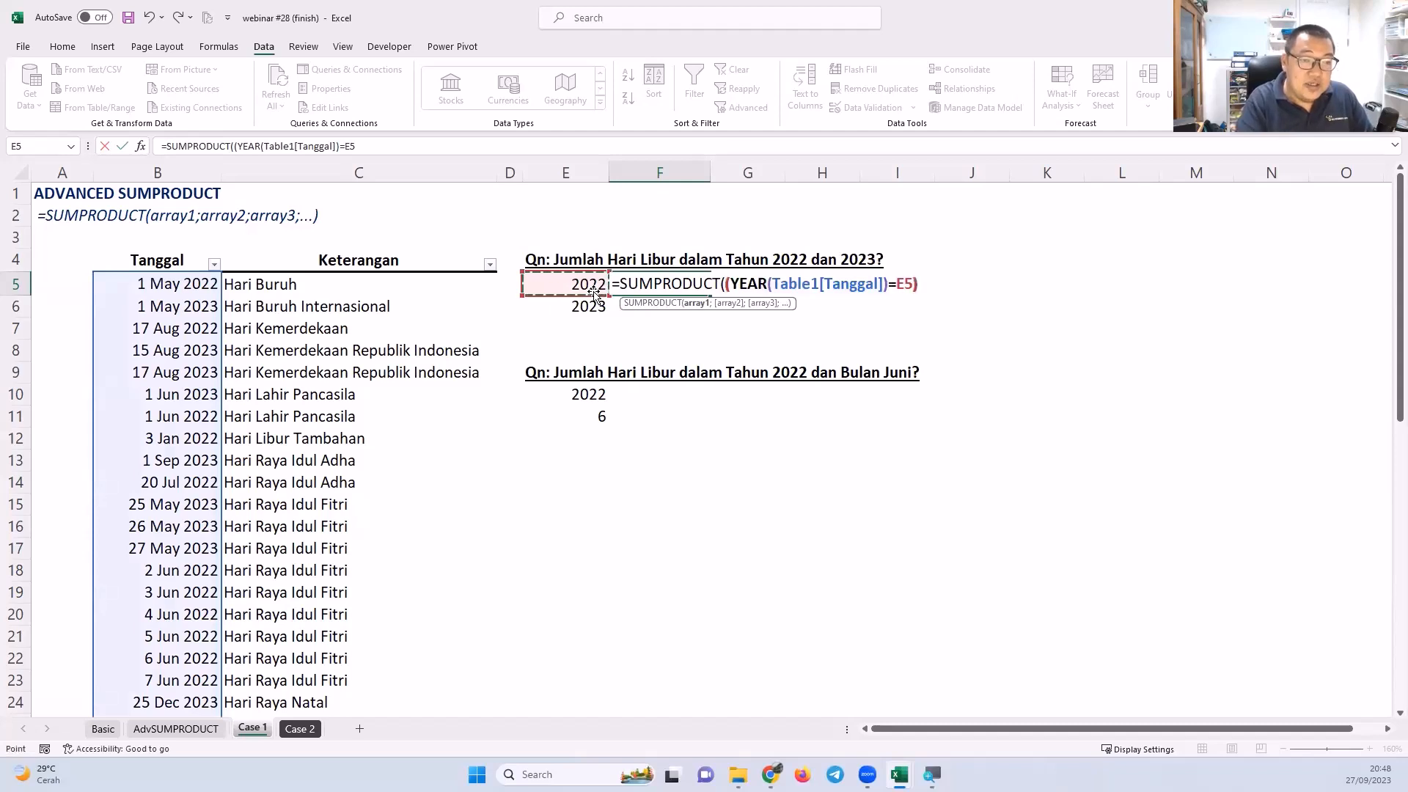
type(")")
key("Return")
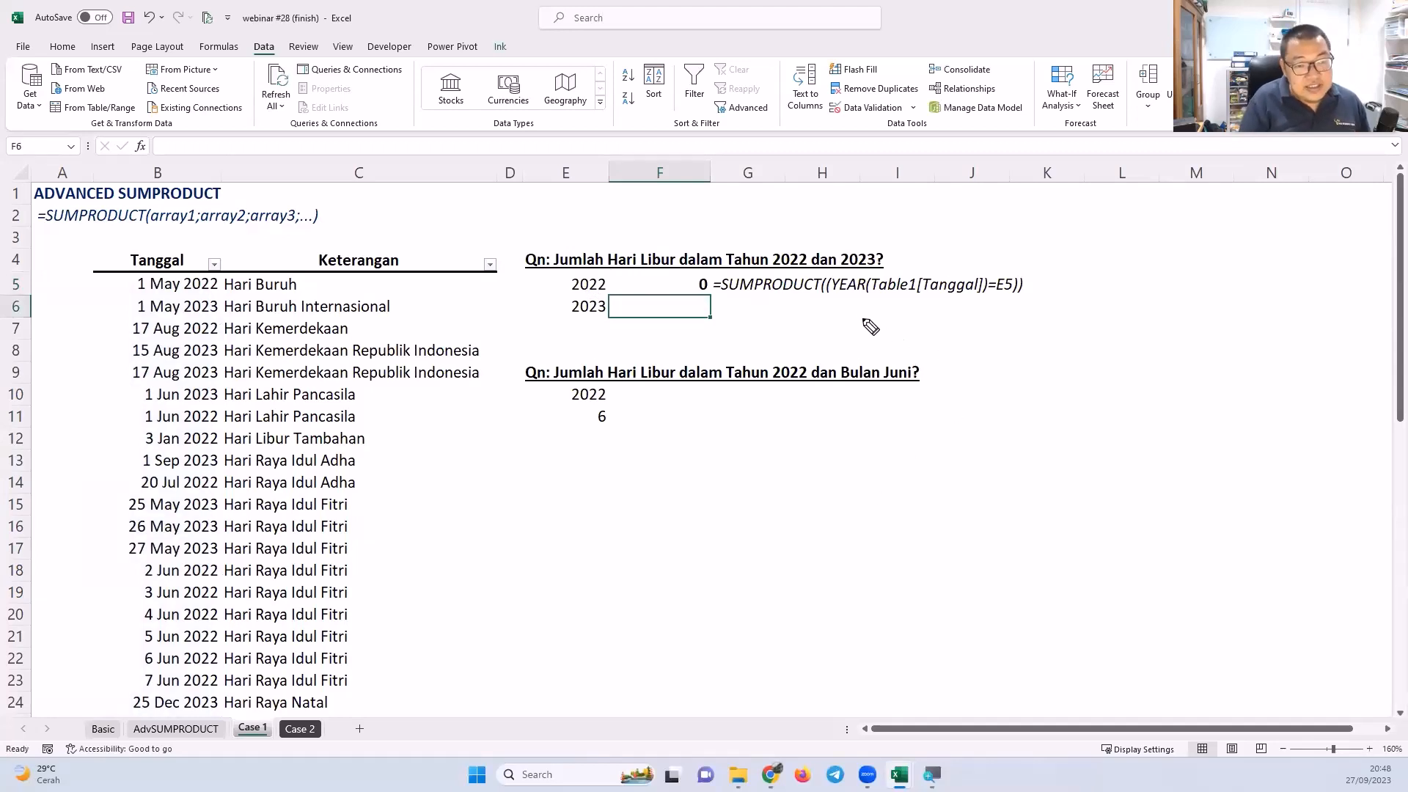
Mark the YEAR comparison in the formula text beside F5 with a freehand underline, and clear the mark.
left_click_drag(829, 294, 1014, 302)
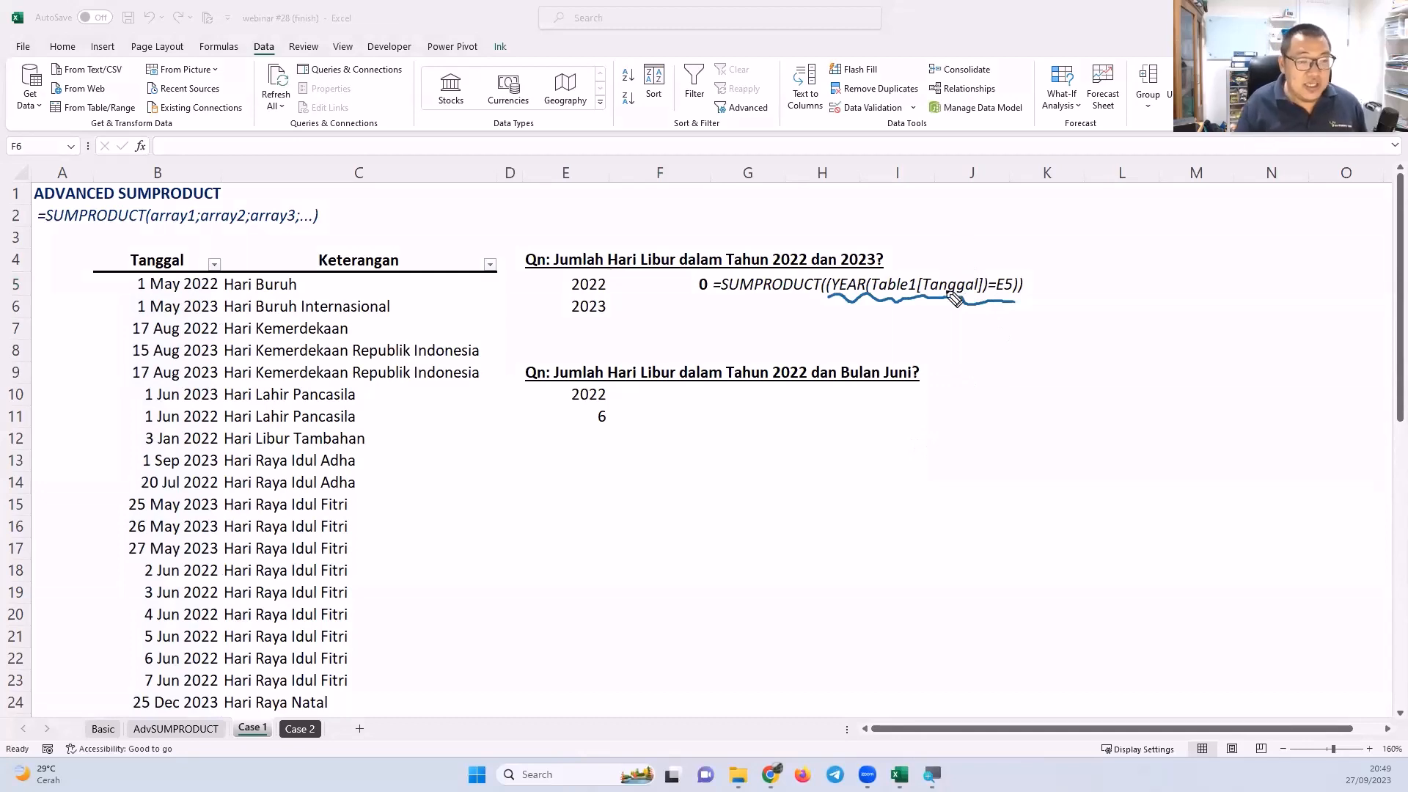
key("Escape")
Insert a double negative before the comparison in F5, making it =SUMPRODUCT(--(YEAR(Table1[Tanggal])=E5)).
left_click(700, 284)
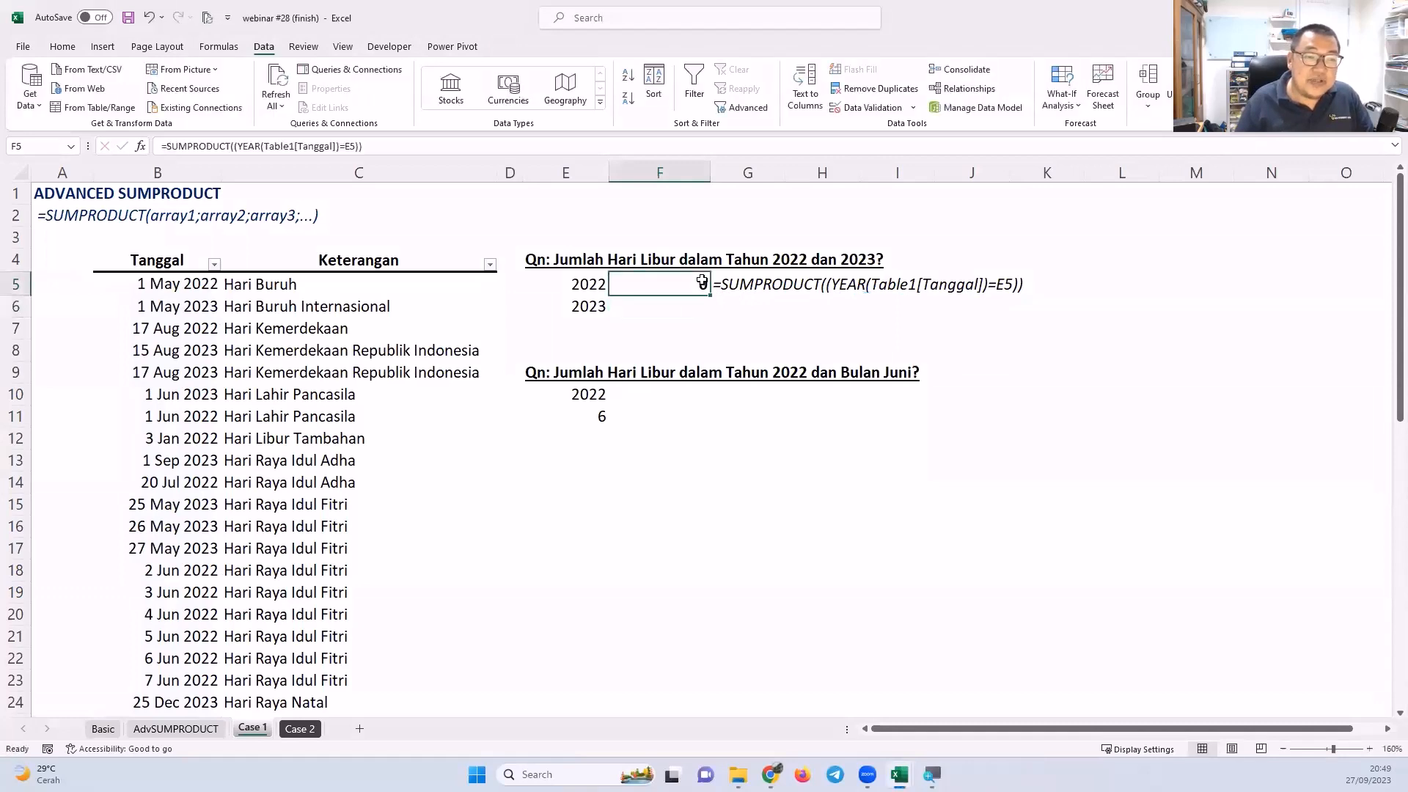
double_click(700, 284)
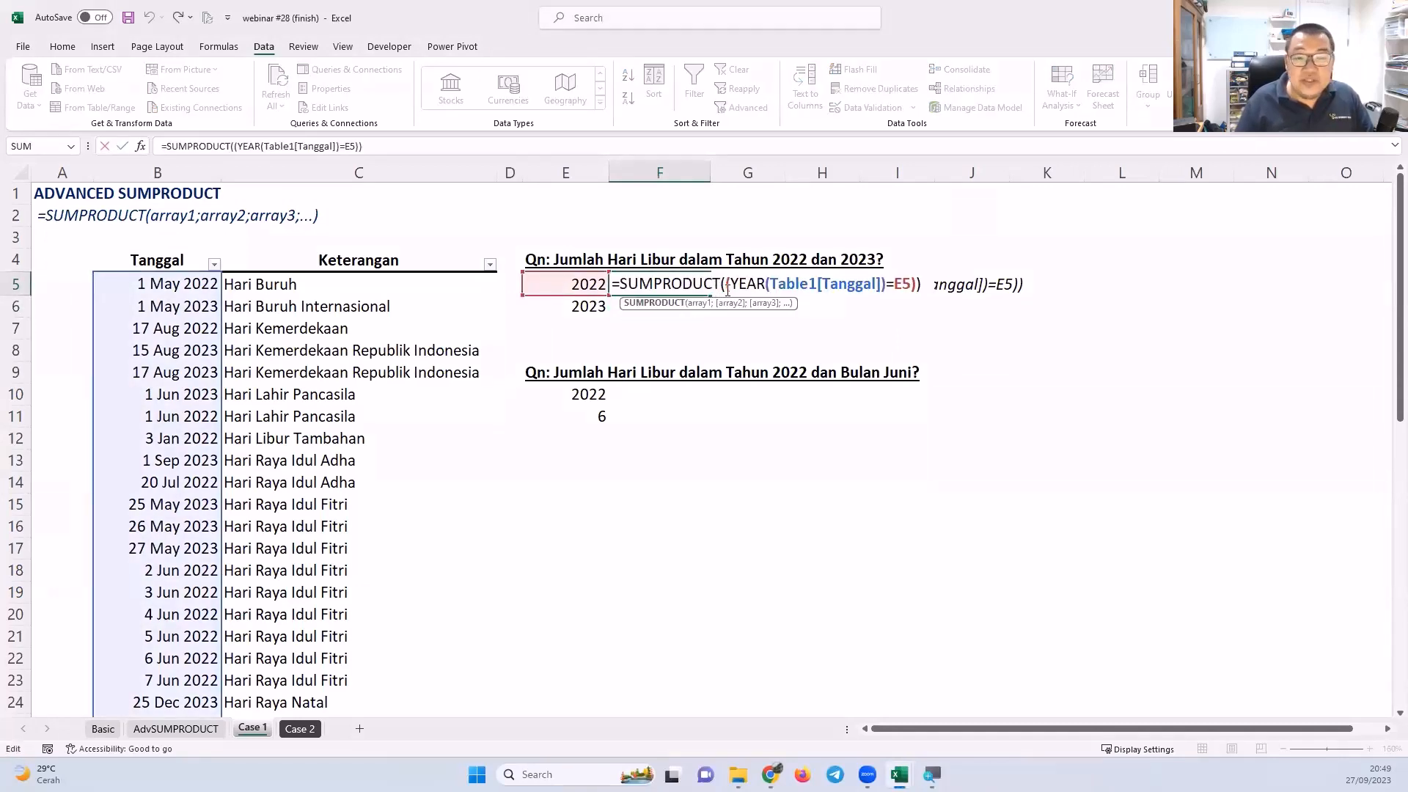
left_click(727, 284)
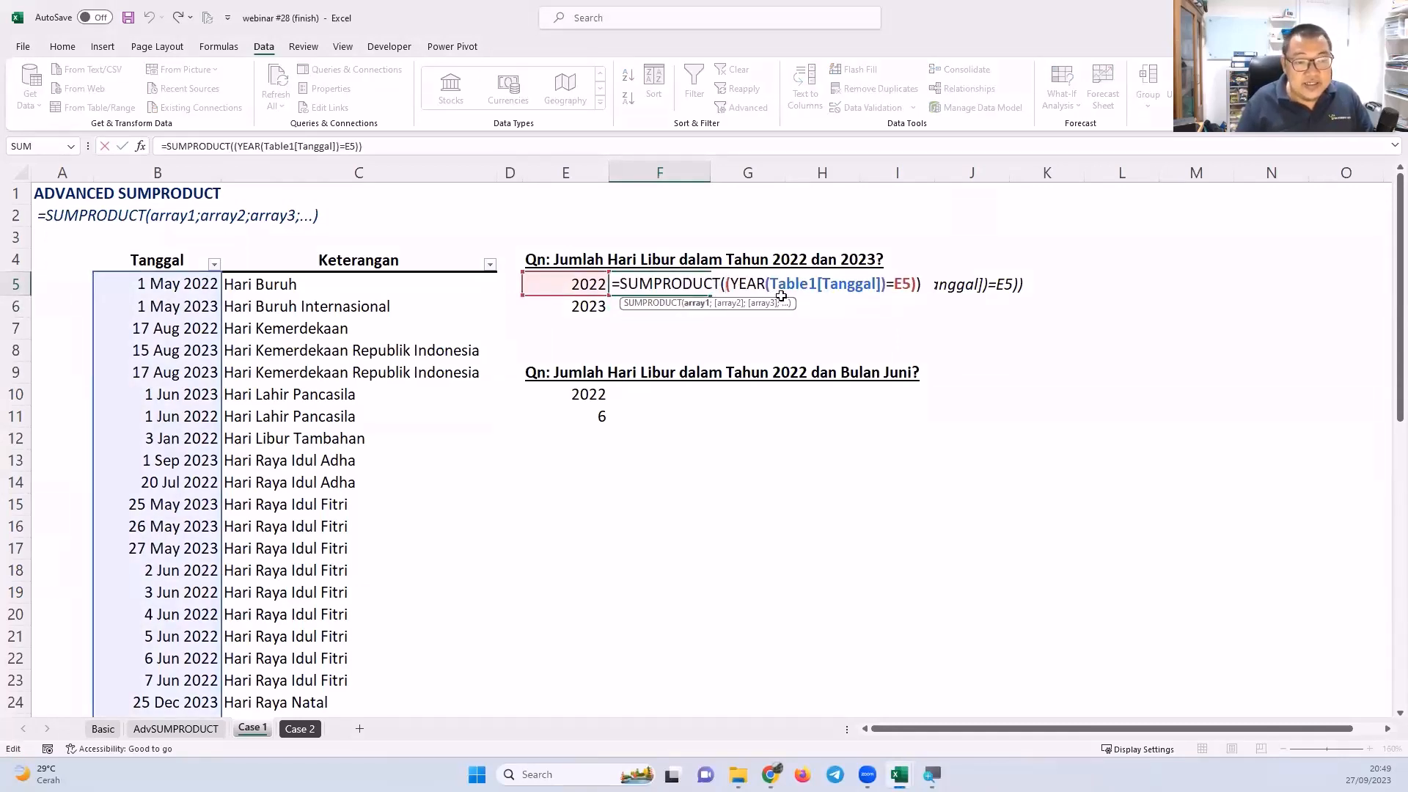
type("--")
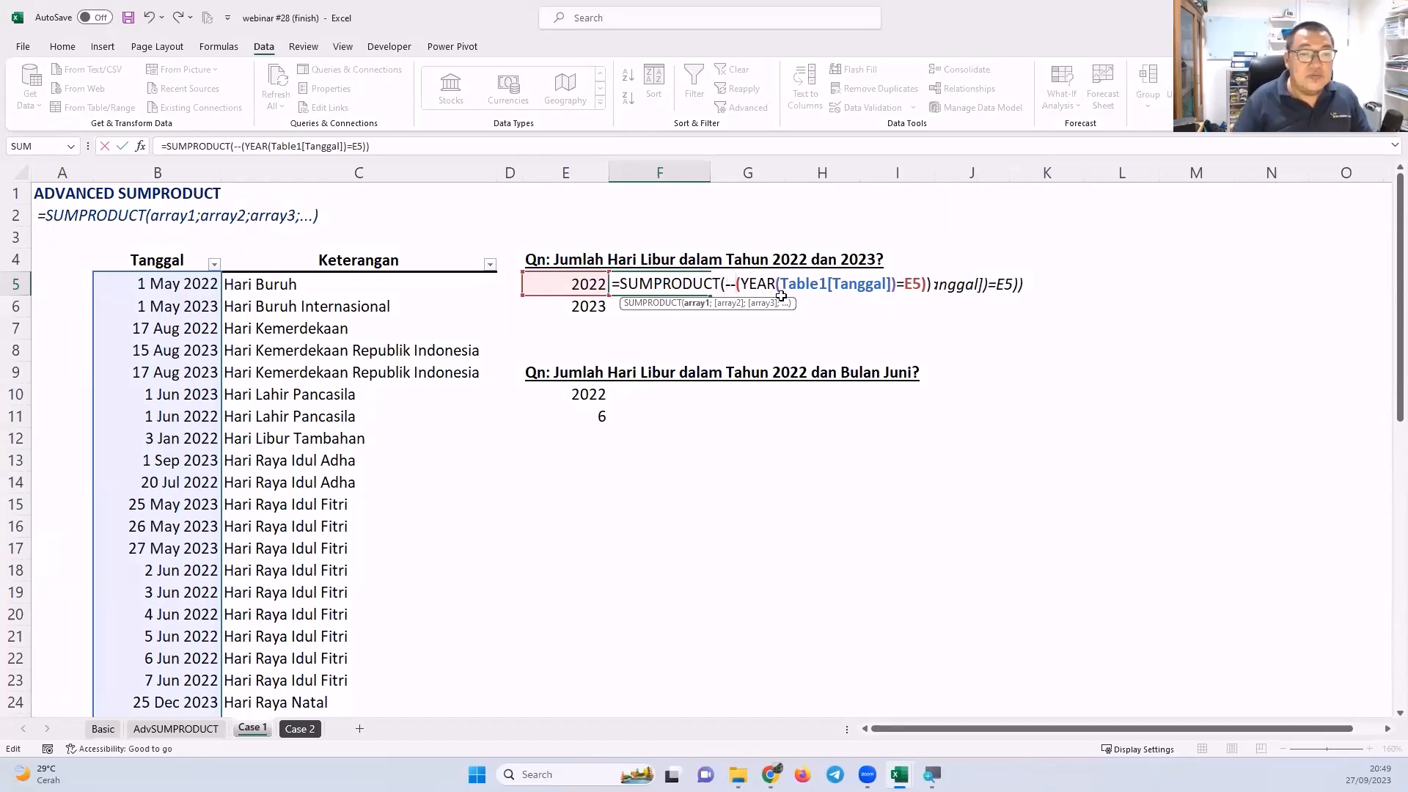
key("Return")
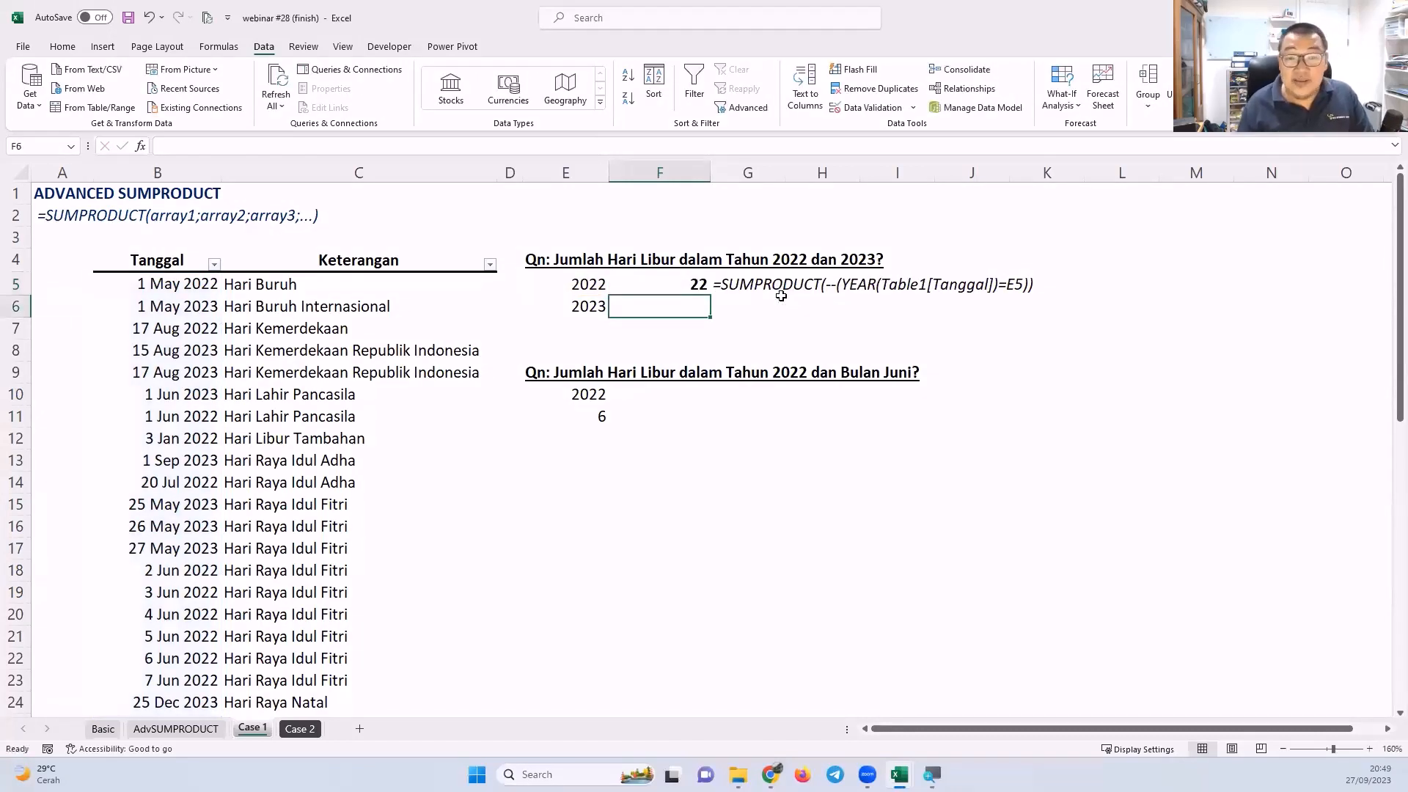
Change the F5 formula to =SUMPRODUCT((YEAR(Table1[Tanggal])=E5)*1), without the double negative, and fill it down to F6.
key("Up")
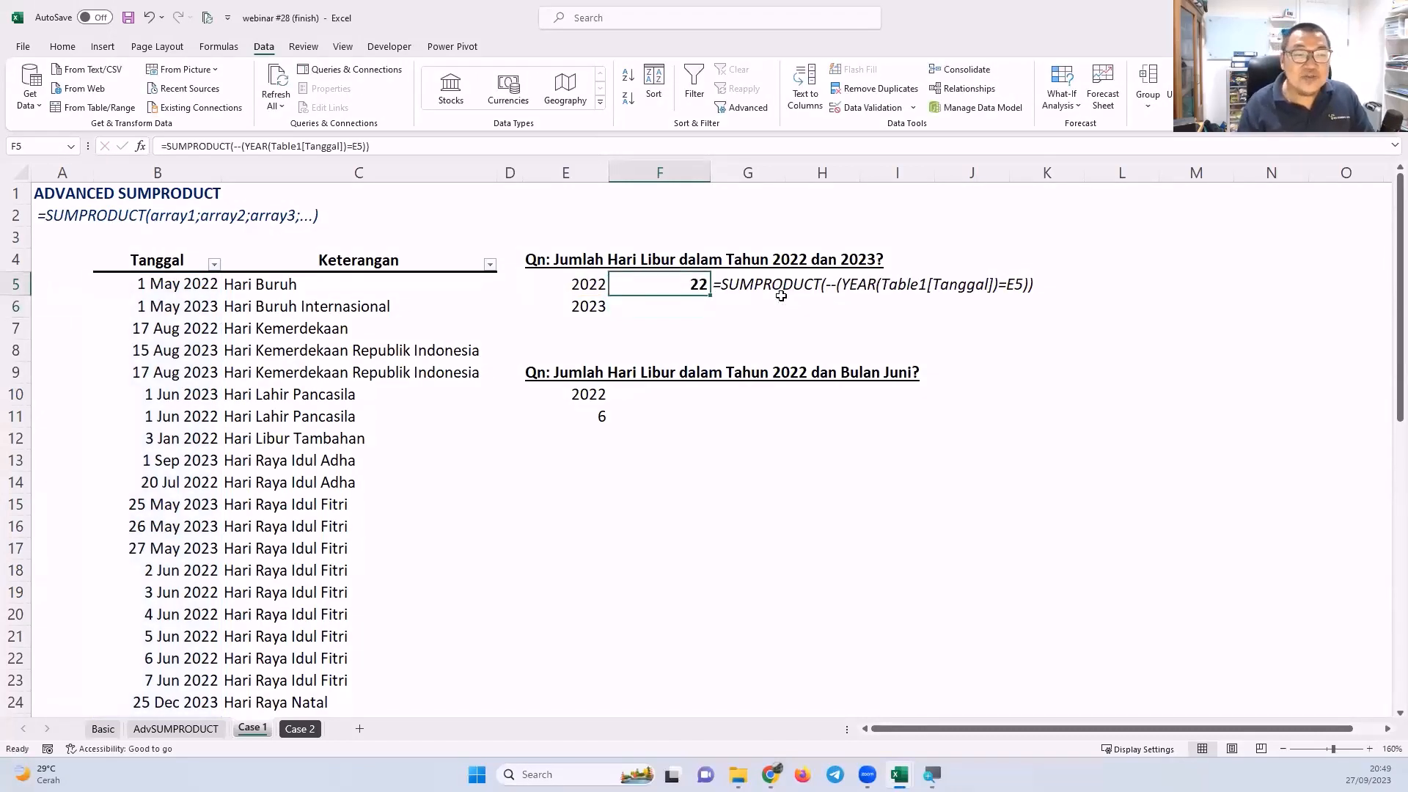
key("F2")
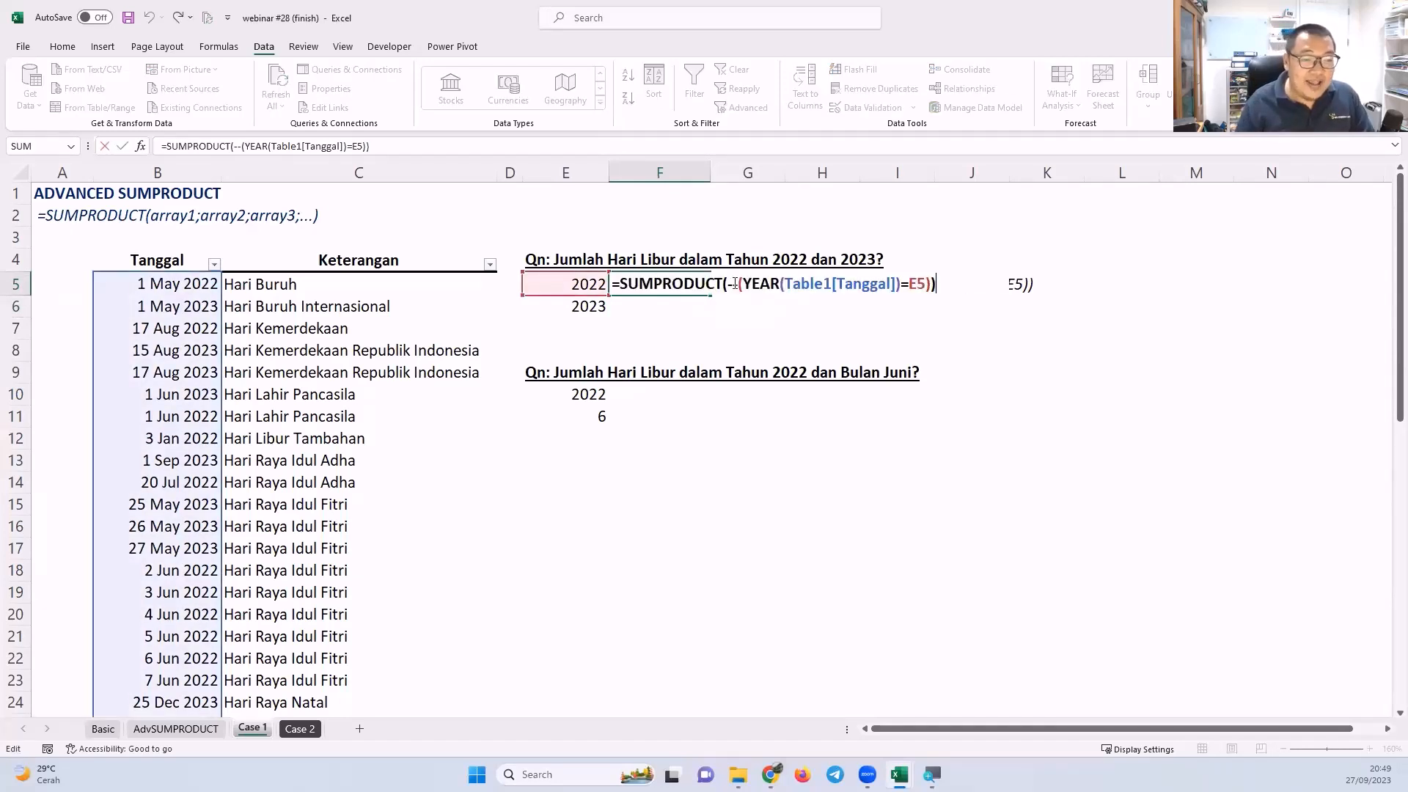
left_click(735, 284)
key("BackSpace")
key("BackSpace")
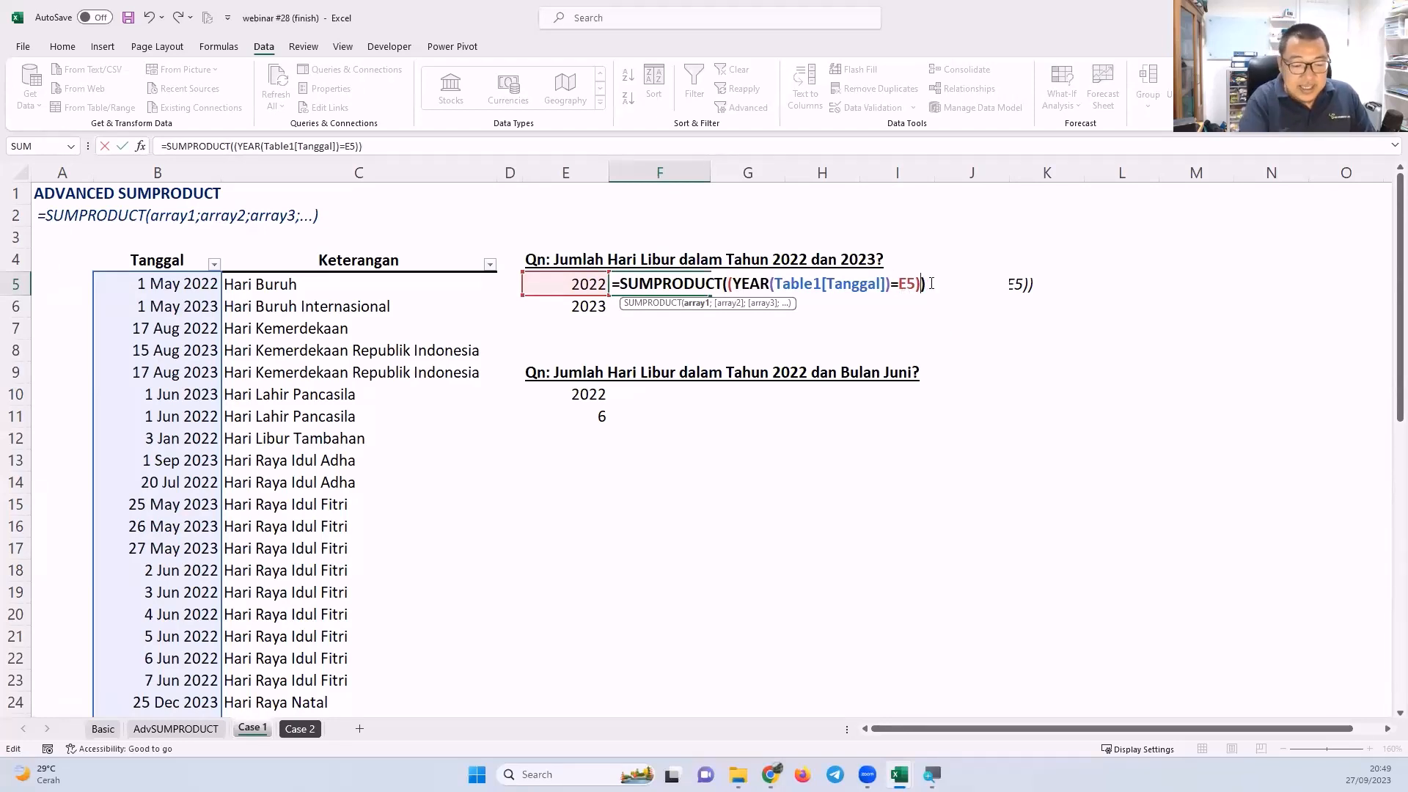
type("*1")
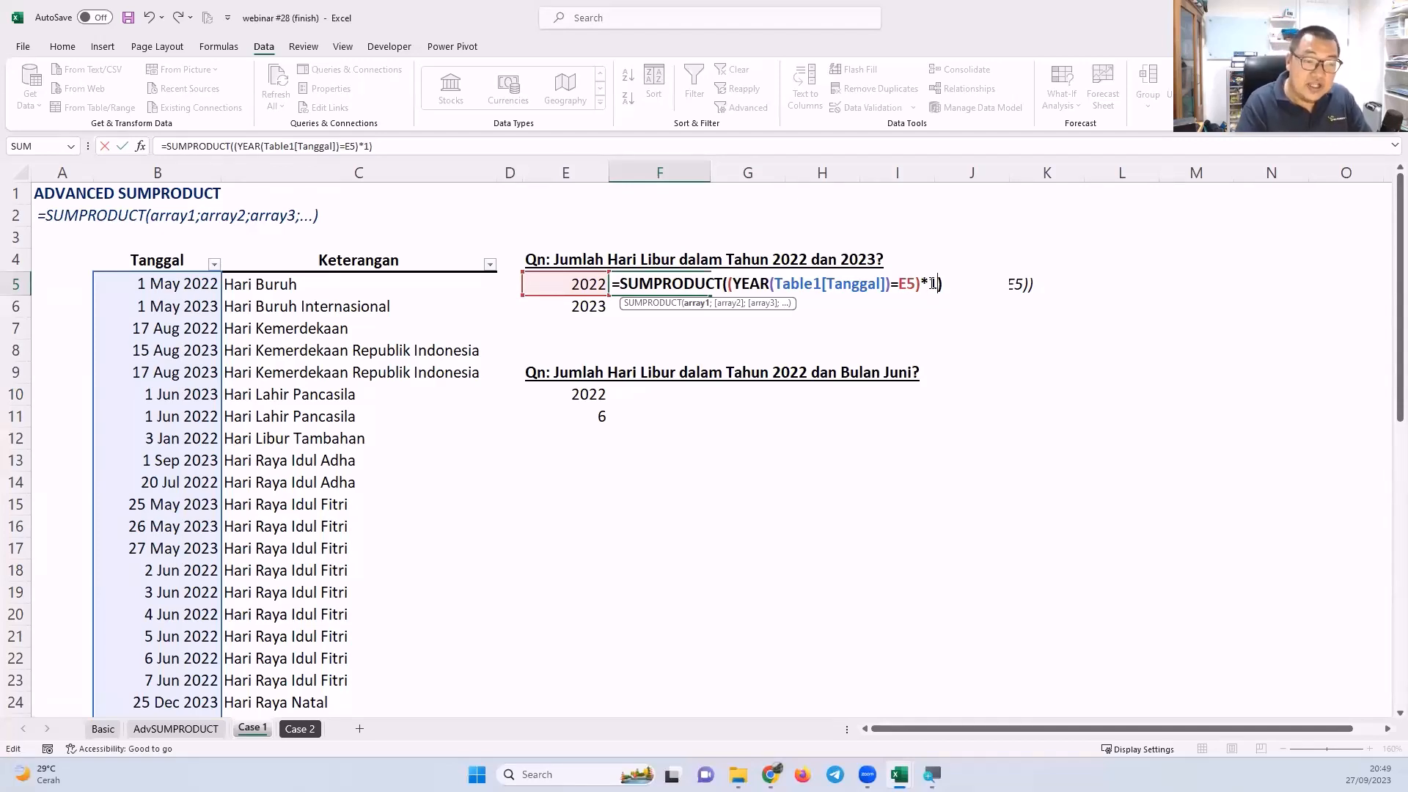
key("Return")
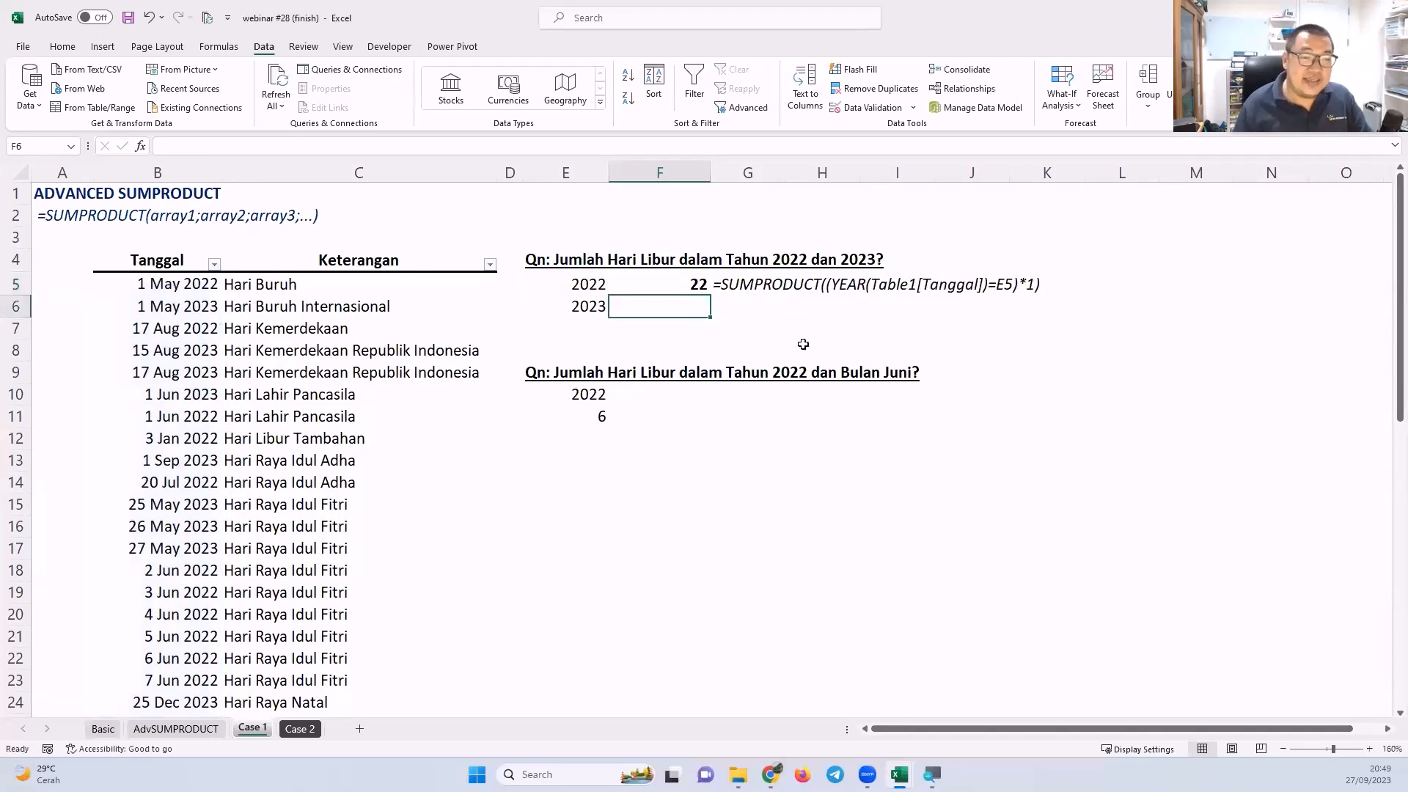
left_click(690, 286)
left_click_drag(713, 307, 713, 308)
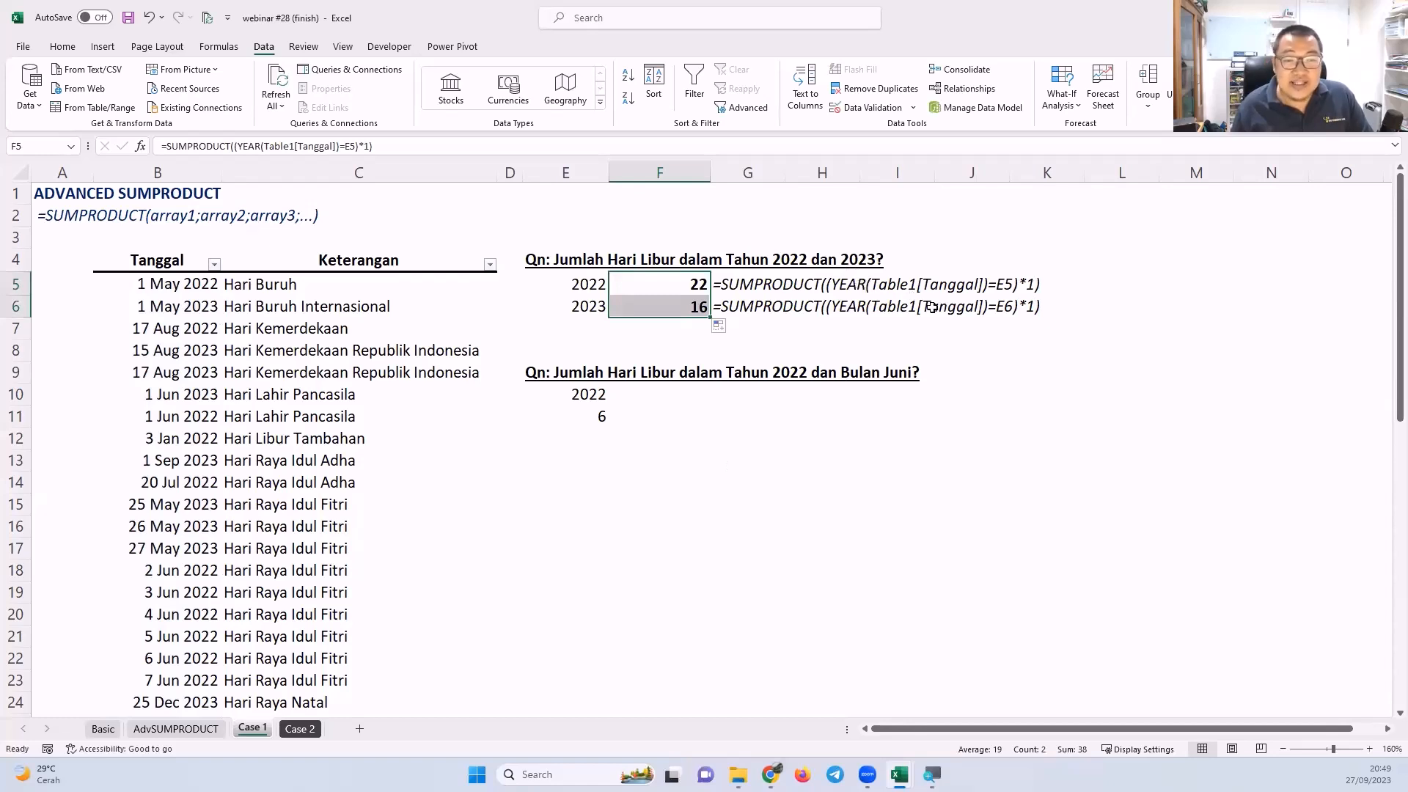
Start the formula for the second question in F10 with the year condition =SUMPRODUCT((YEAR(Table1[Tanggal])=E10).
left_click(618, 414)
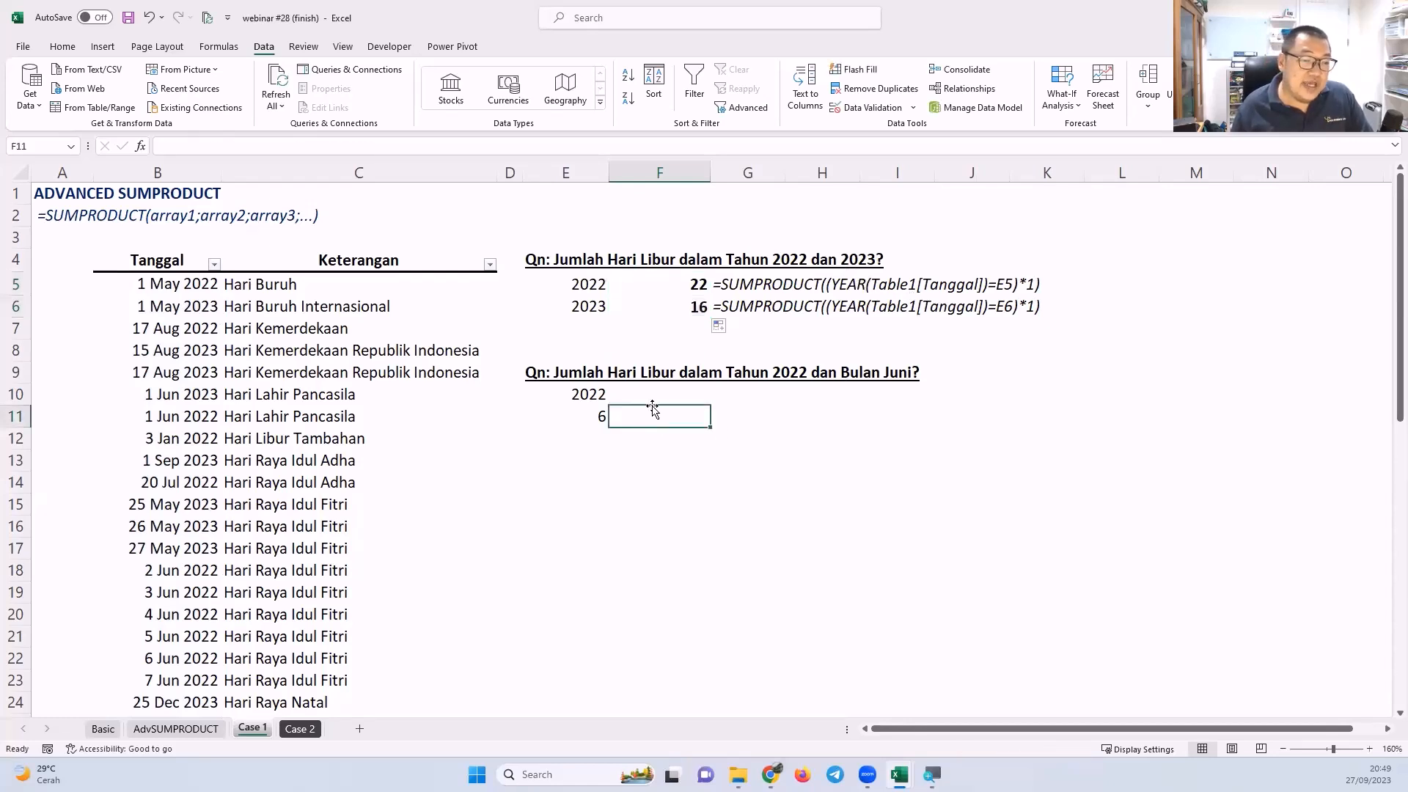
left_click(651, 393)
left_click_drag(551, 370, 891, 373)
left_click(642, 397)
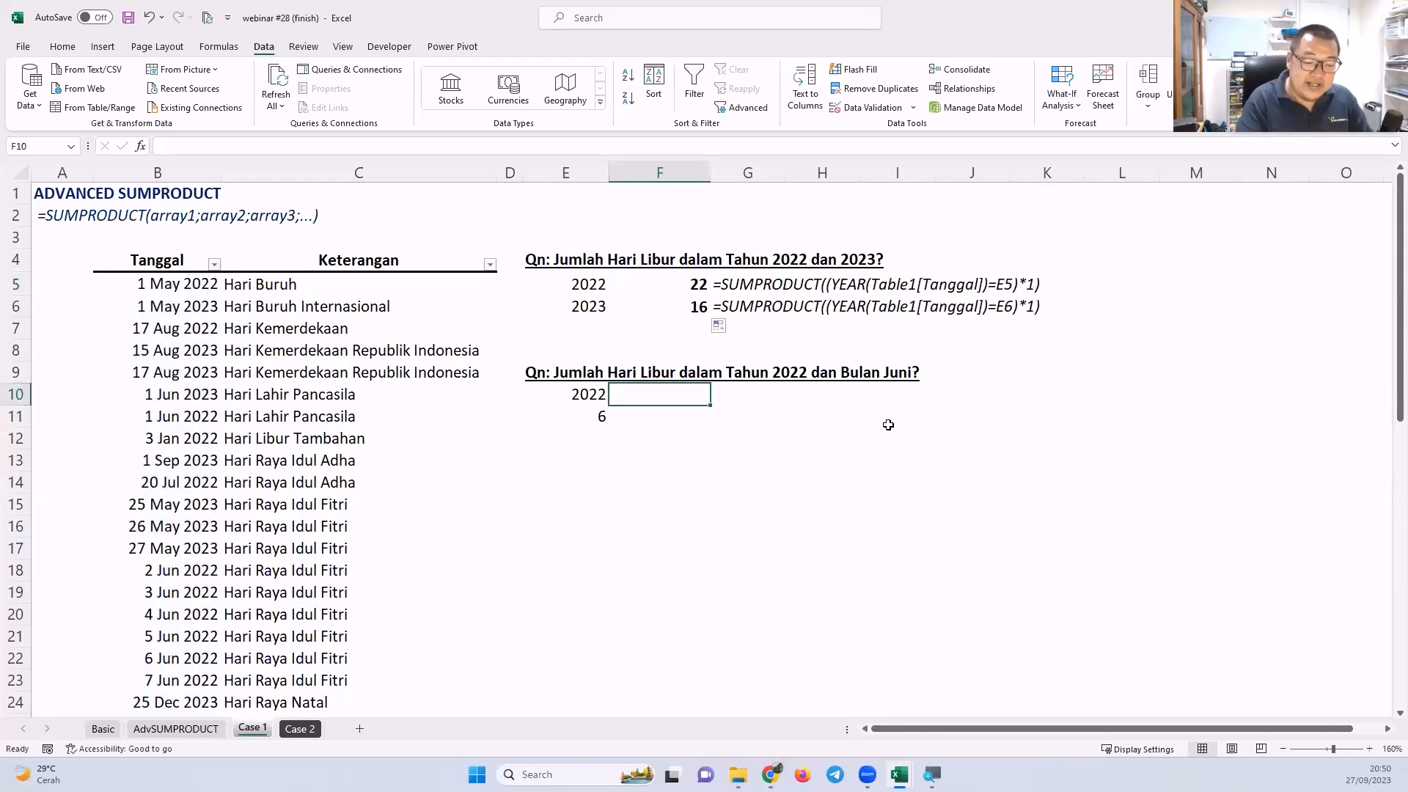
type("=")
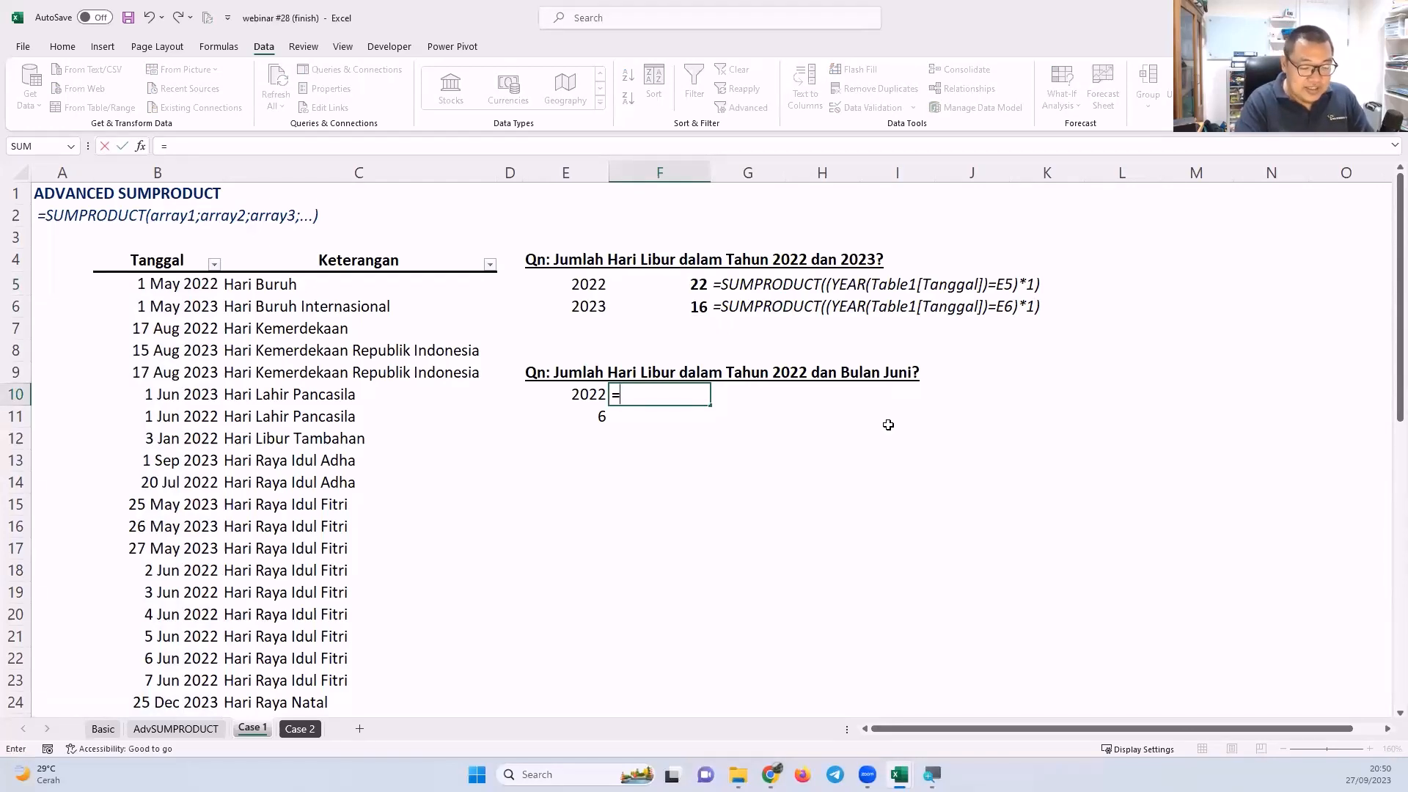
type("sump")
key("Tab")
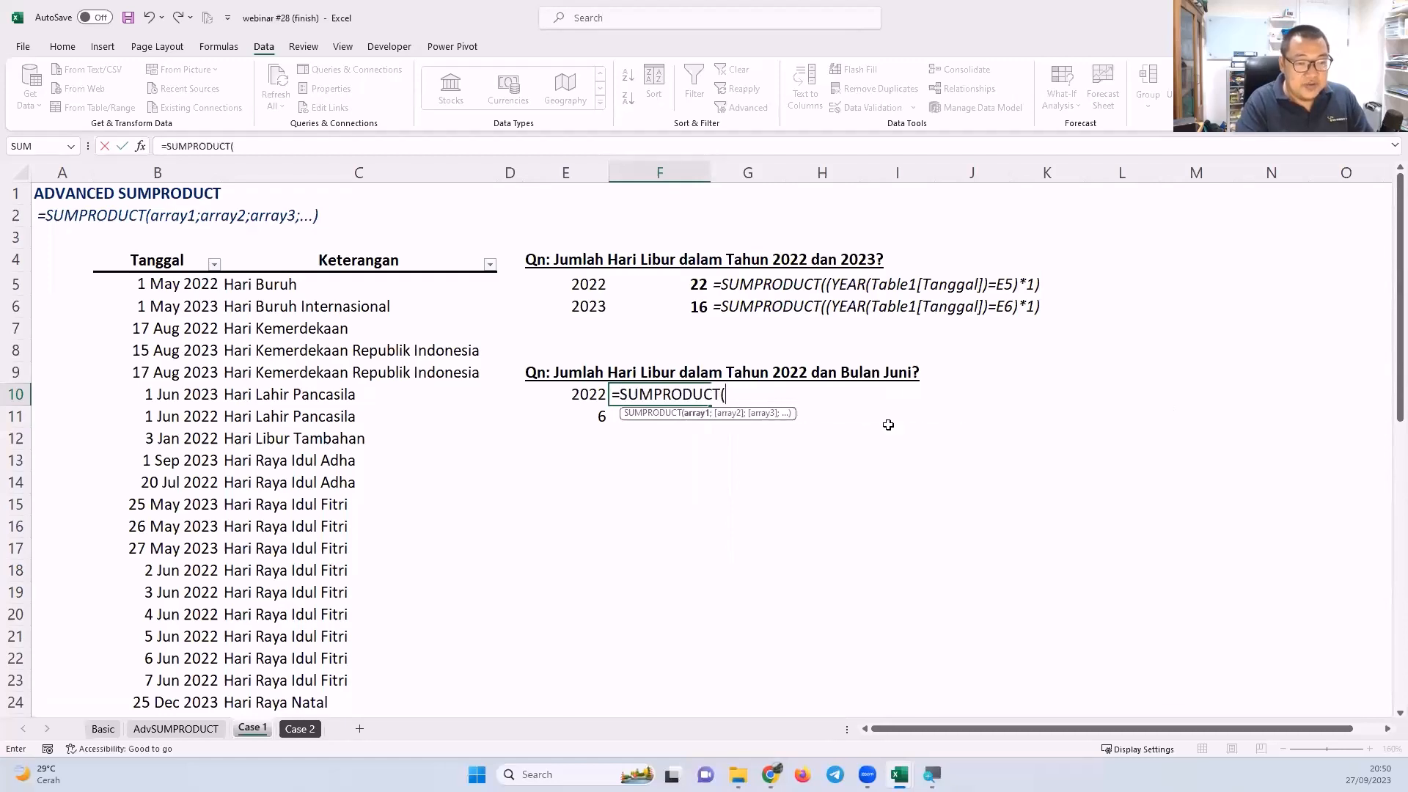
type("(")
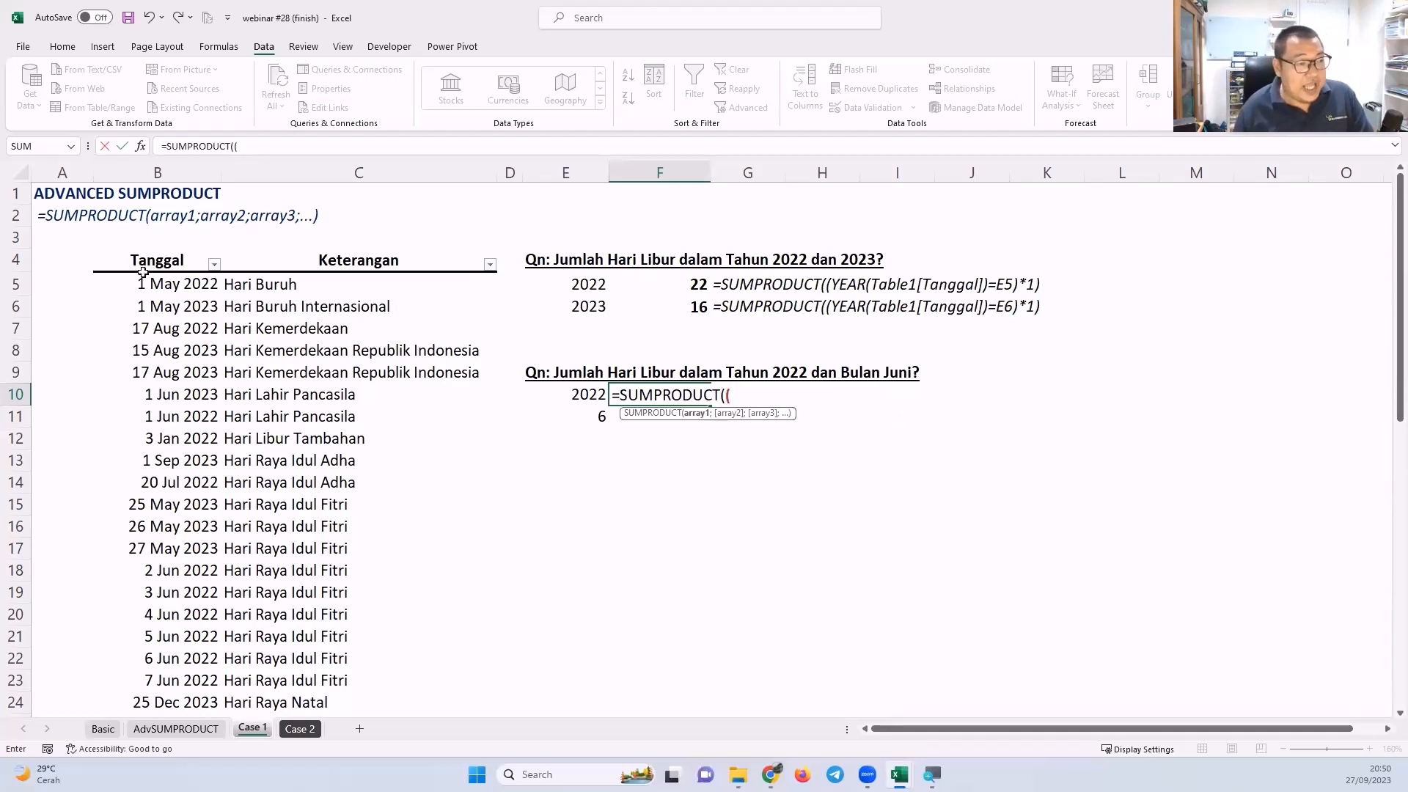
type("year")
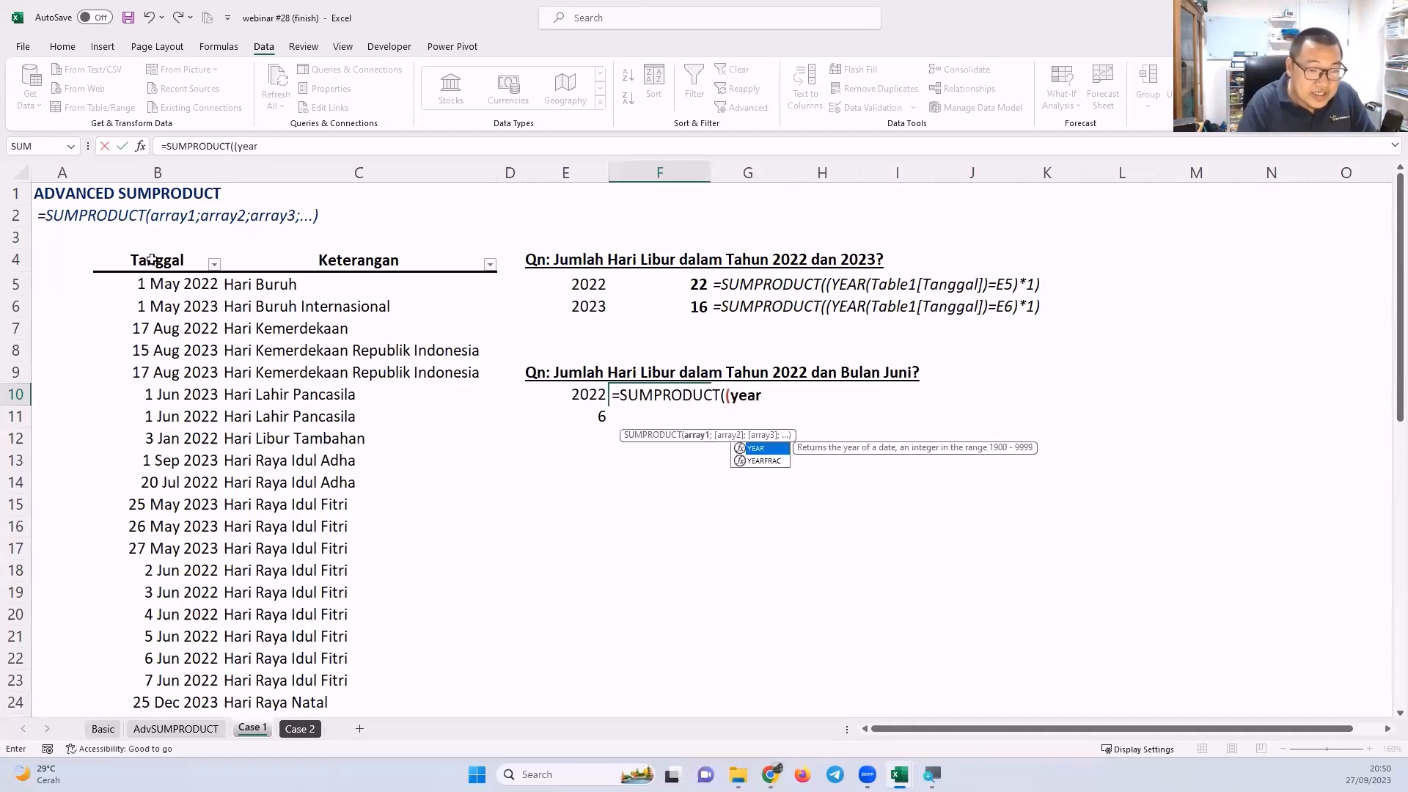
key("Tab")
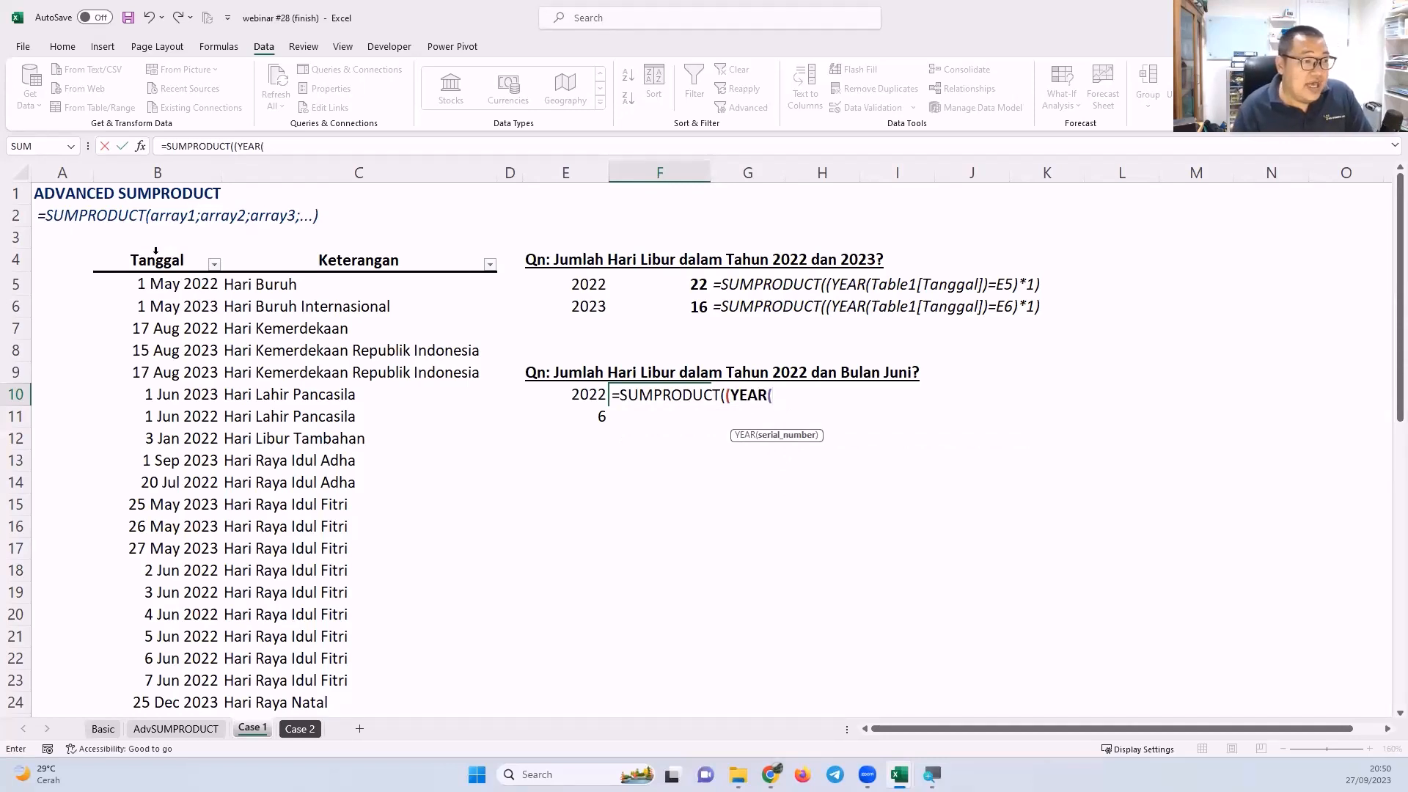
left_click(156, 251)
type(")")
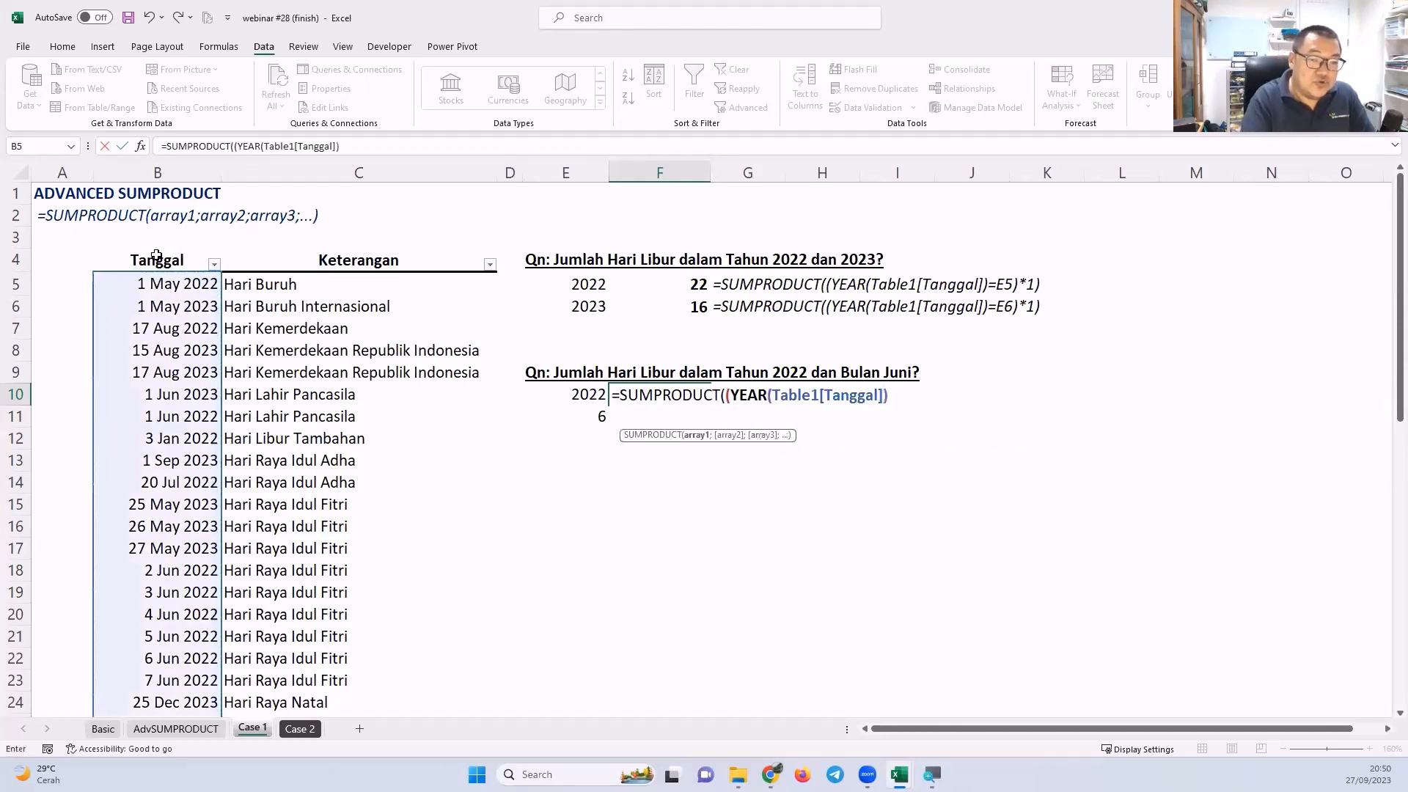
type("=")
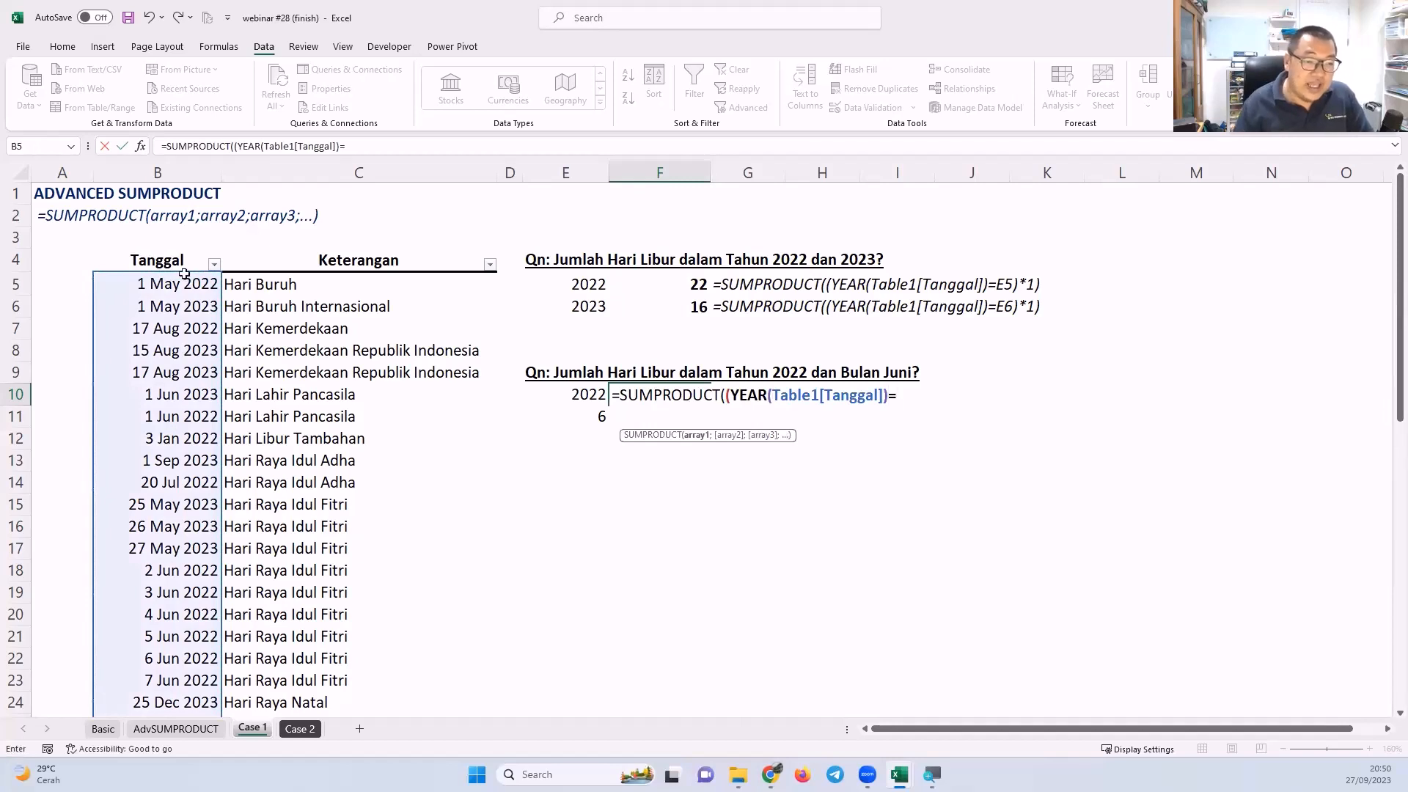
left_click(580, 391)
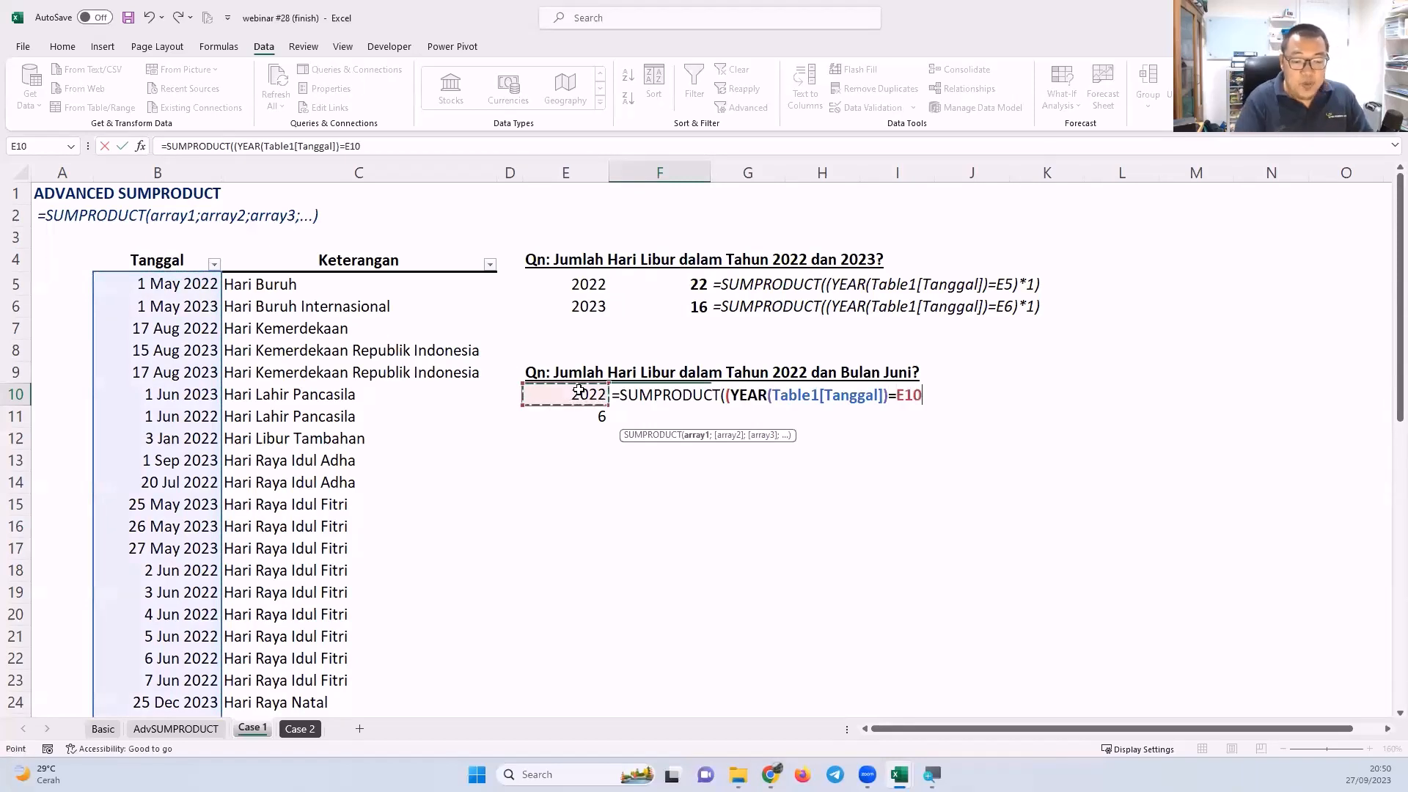
type(")")
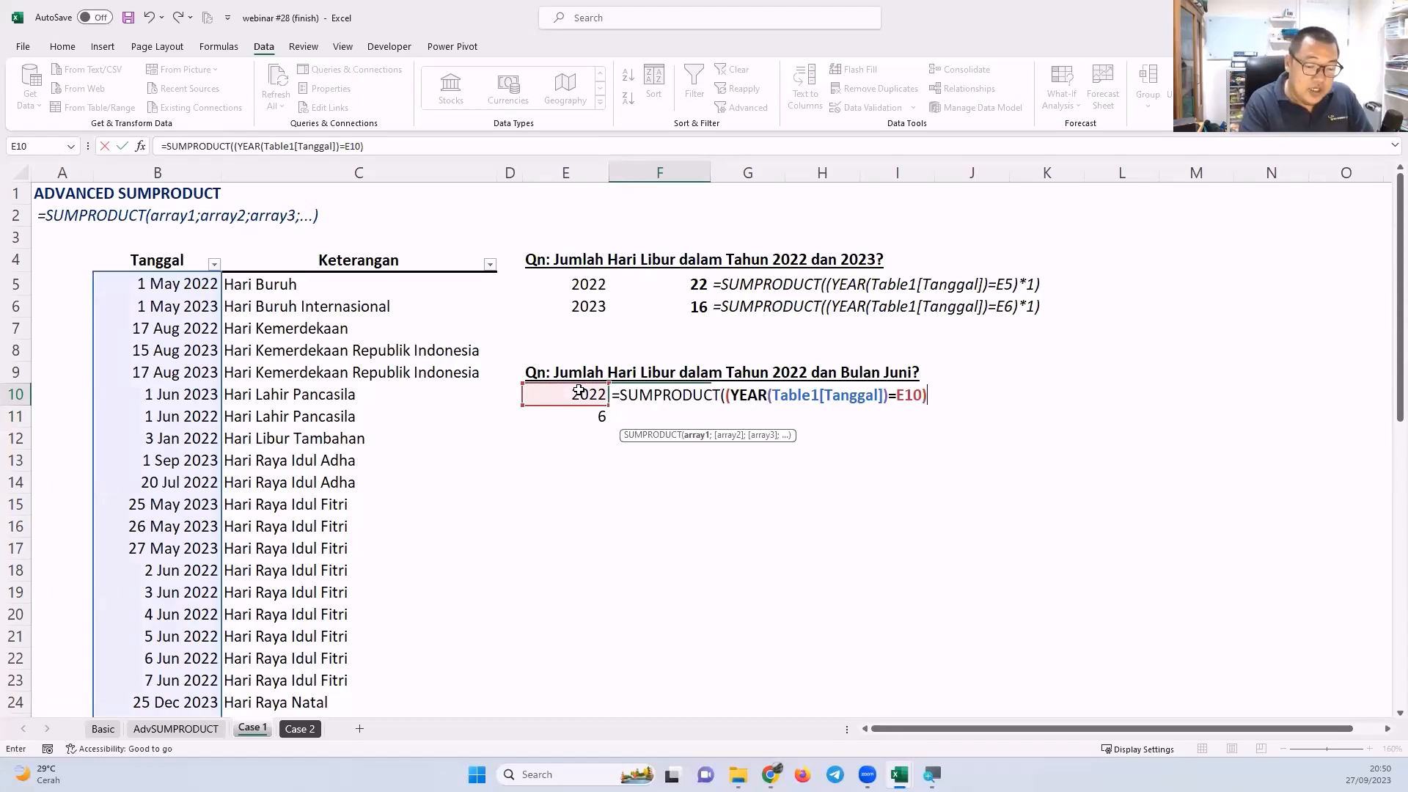
Multiply the year condition in F10 by the start of a month condition, *(MONTH(Table1[Tanggal]).
type("*")
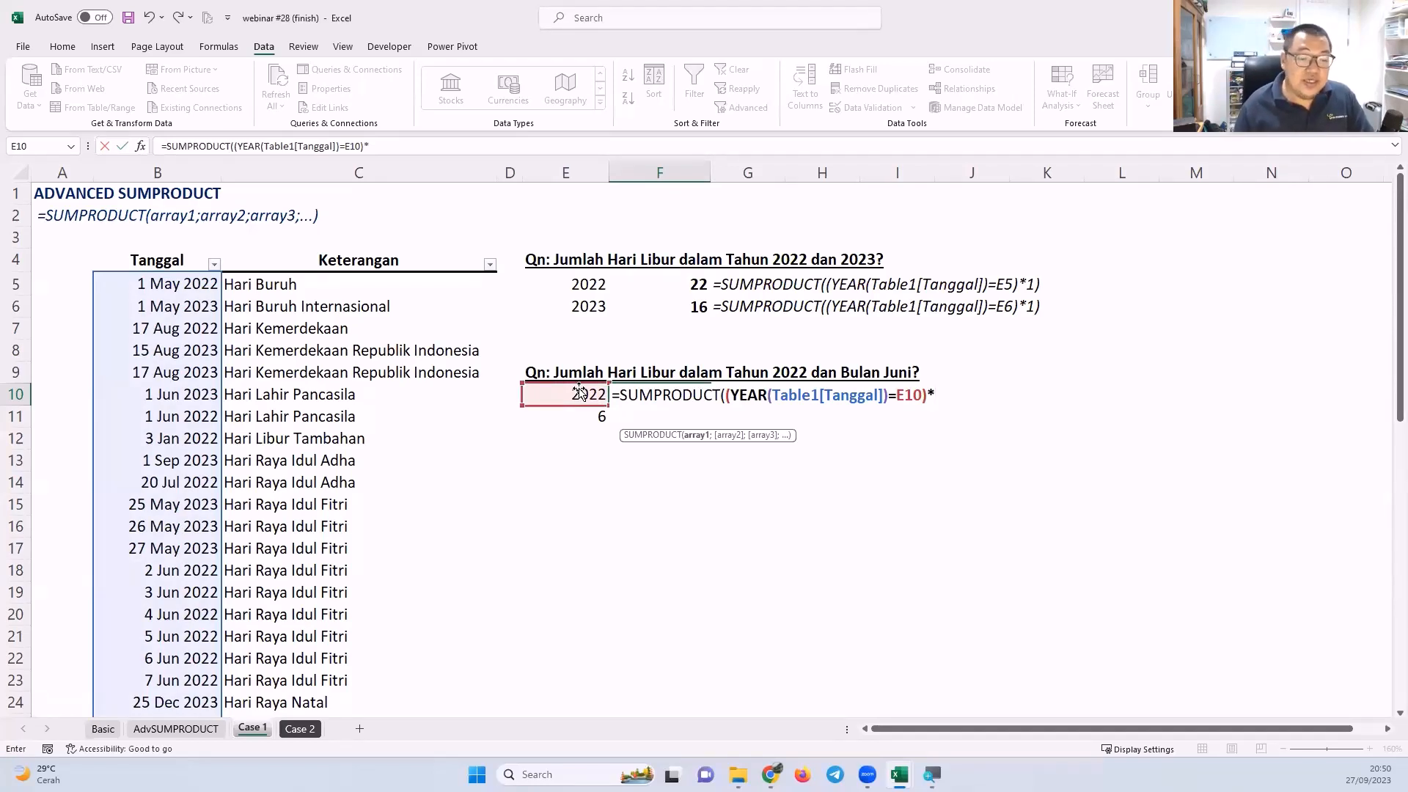
type("(monh")
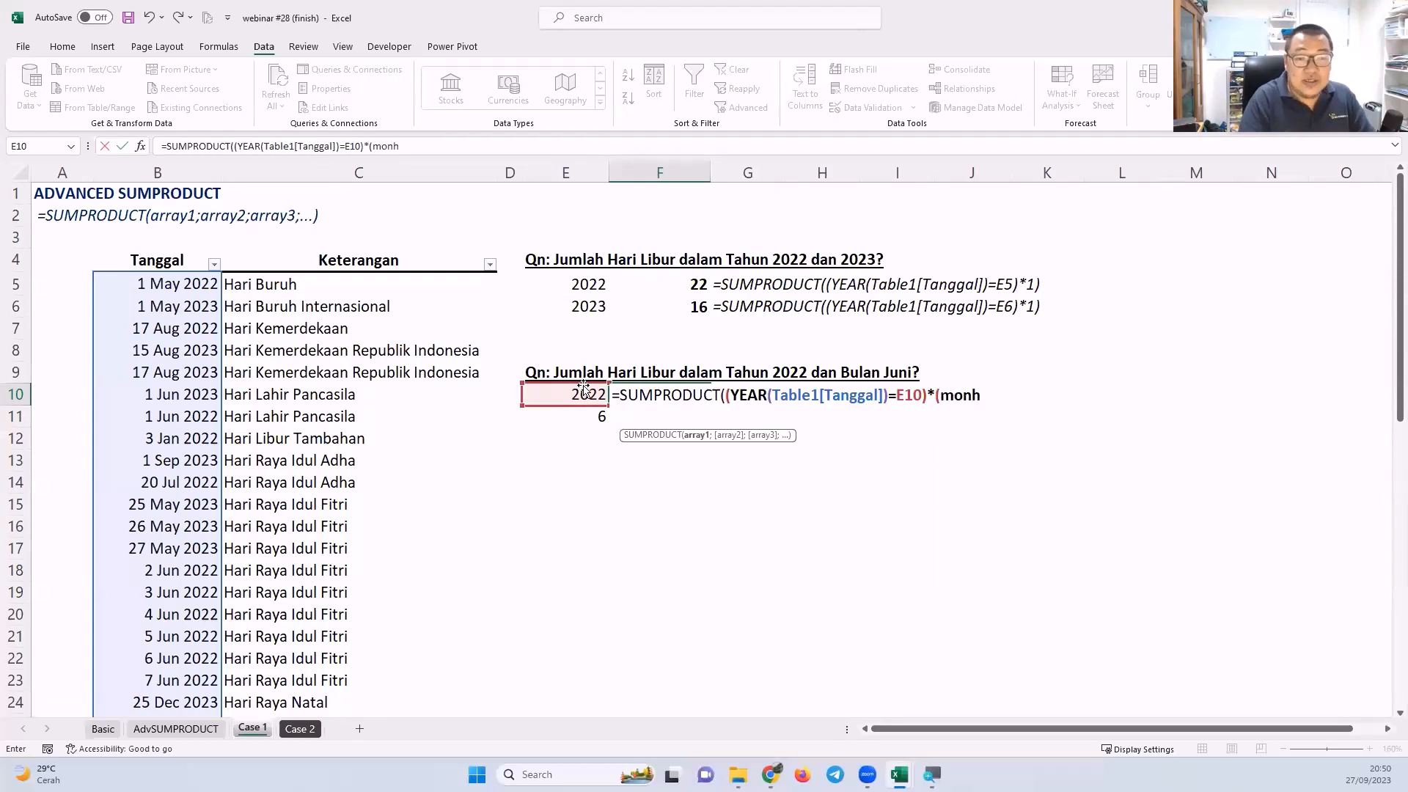
key("BackSpace")
type("t")
key("Tab")
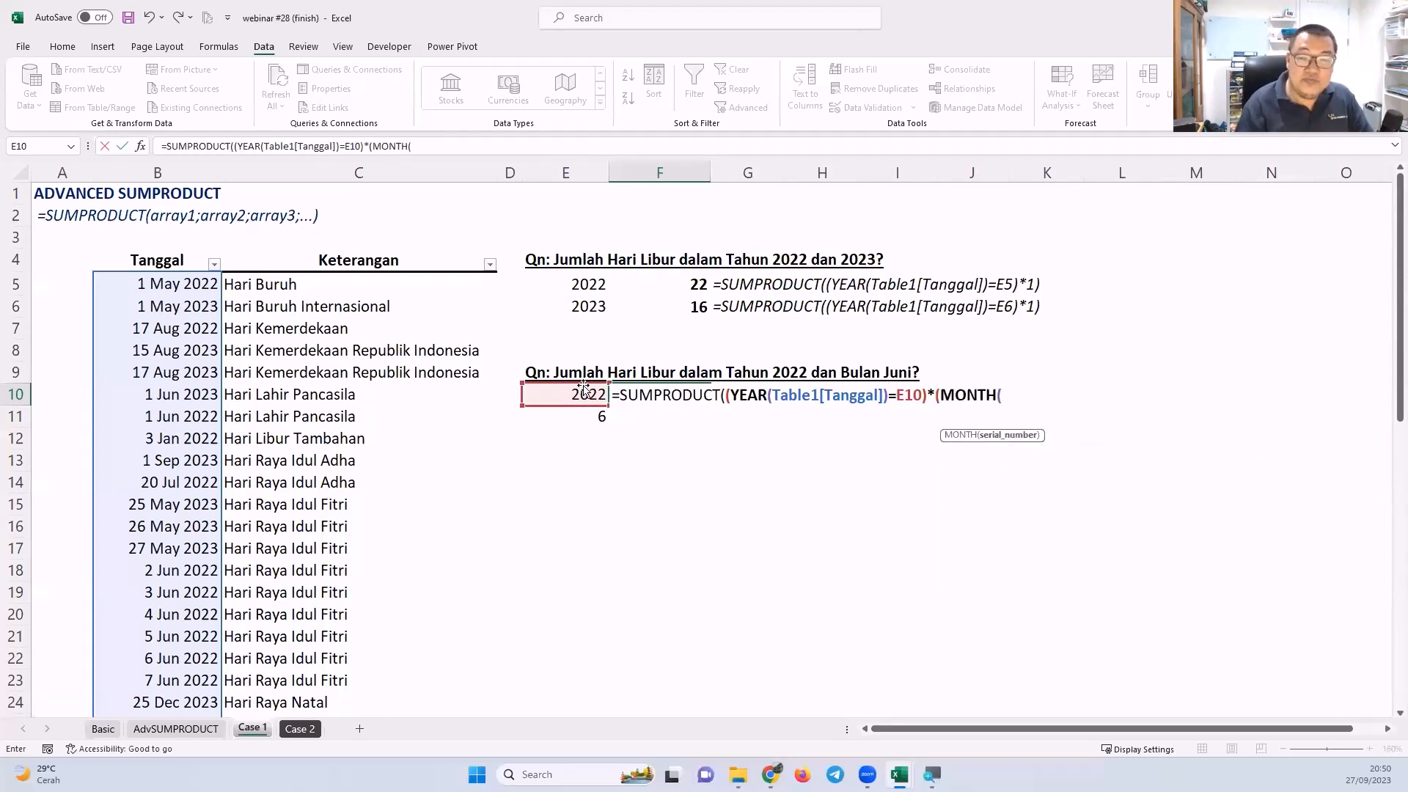
left_click(170, 252)
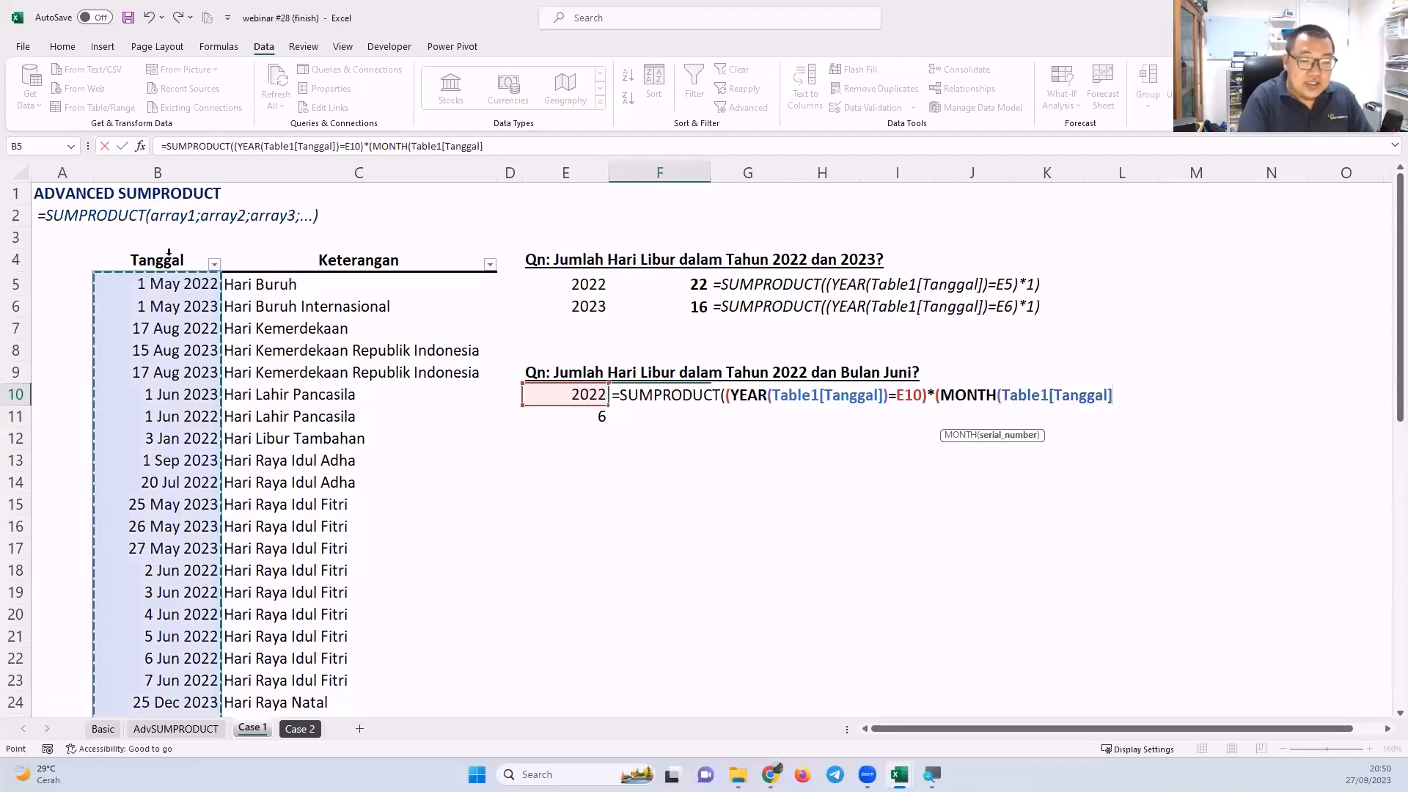
type(")")
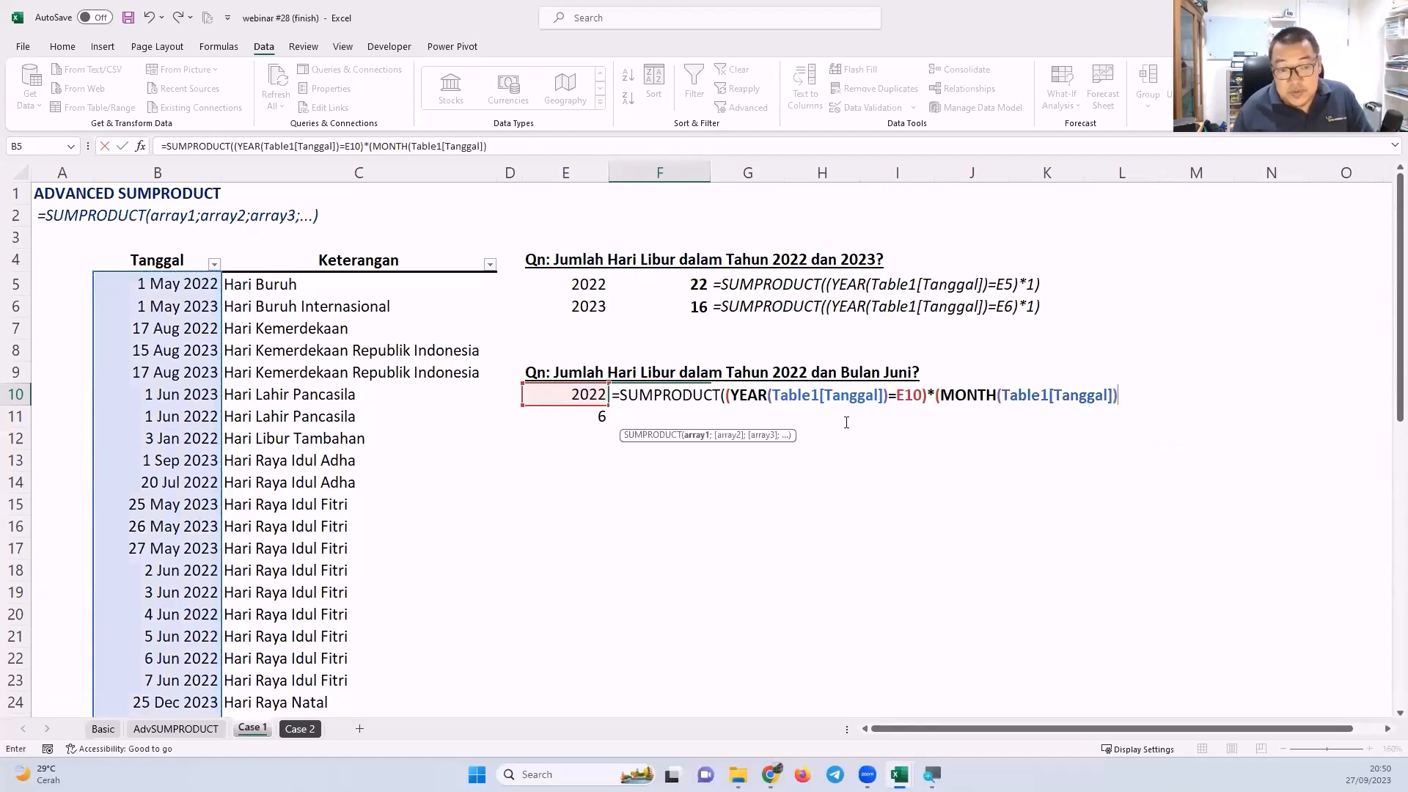
Preview the MONTH array in F10 and complete the formula as =SUMPRODUCT((YEAR(Table1[Tanggal])=E10)*(MONTH(Table1[Tanggal])=E11)).
double_click(939, 395)
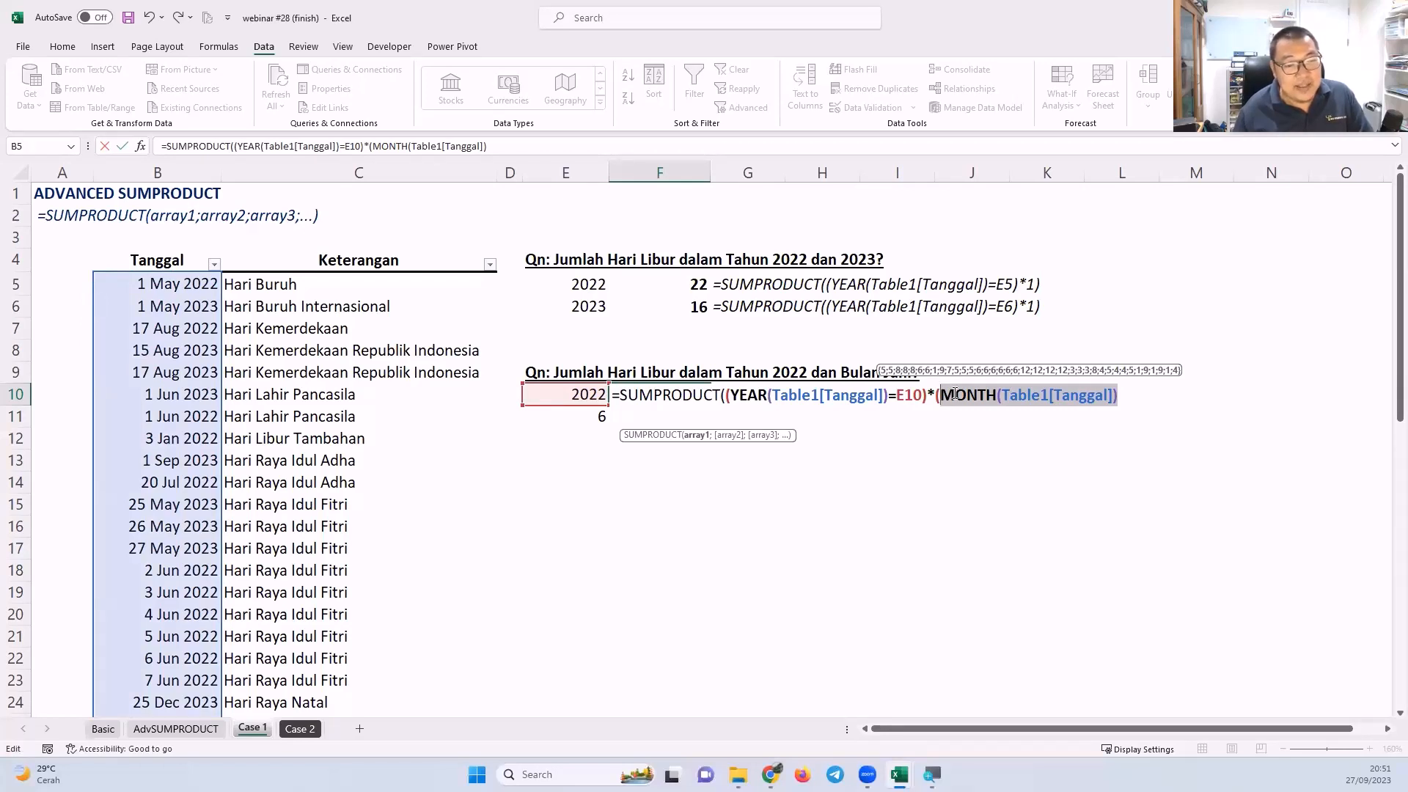
left_click(1120, 394)
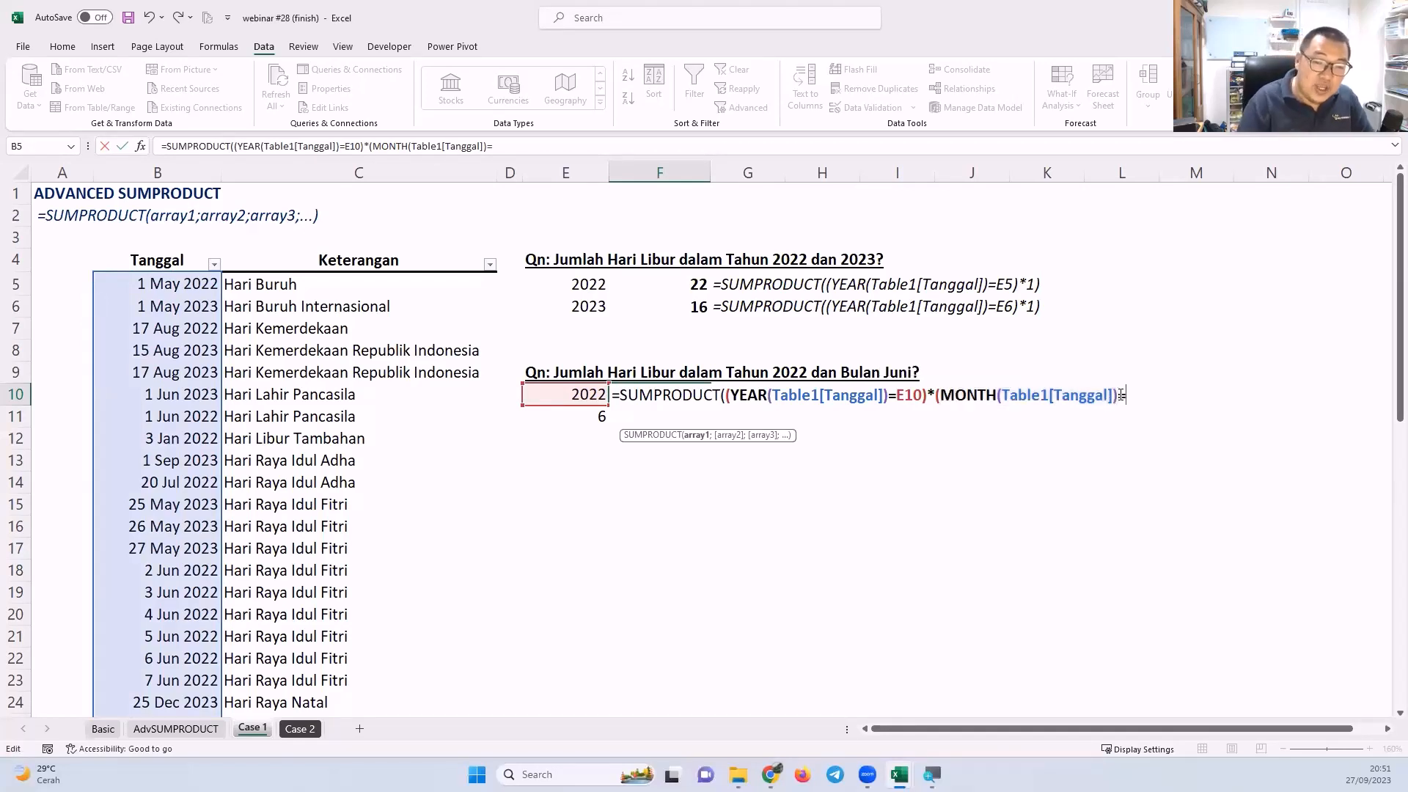
left_click(555, 412)
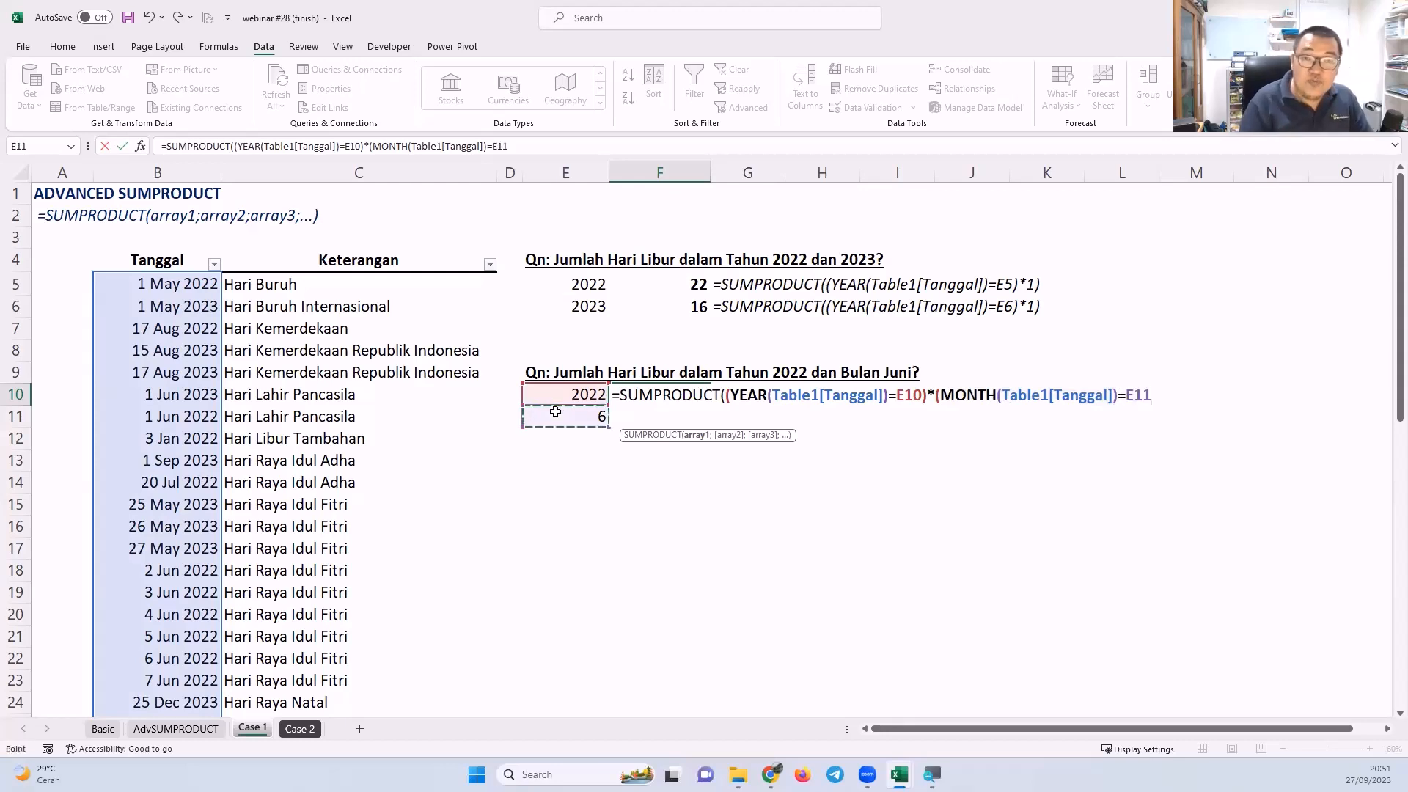
type(")")
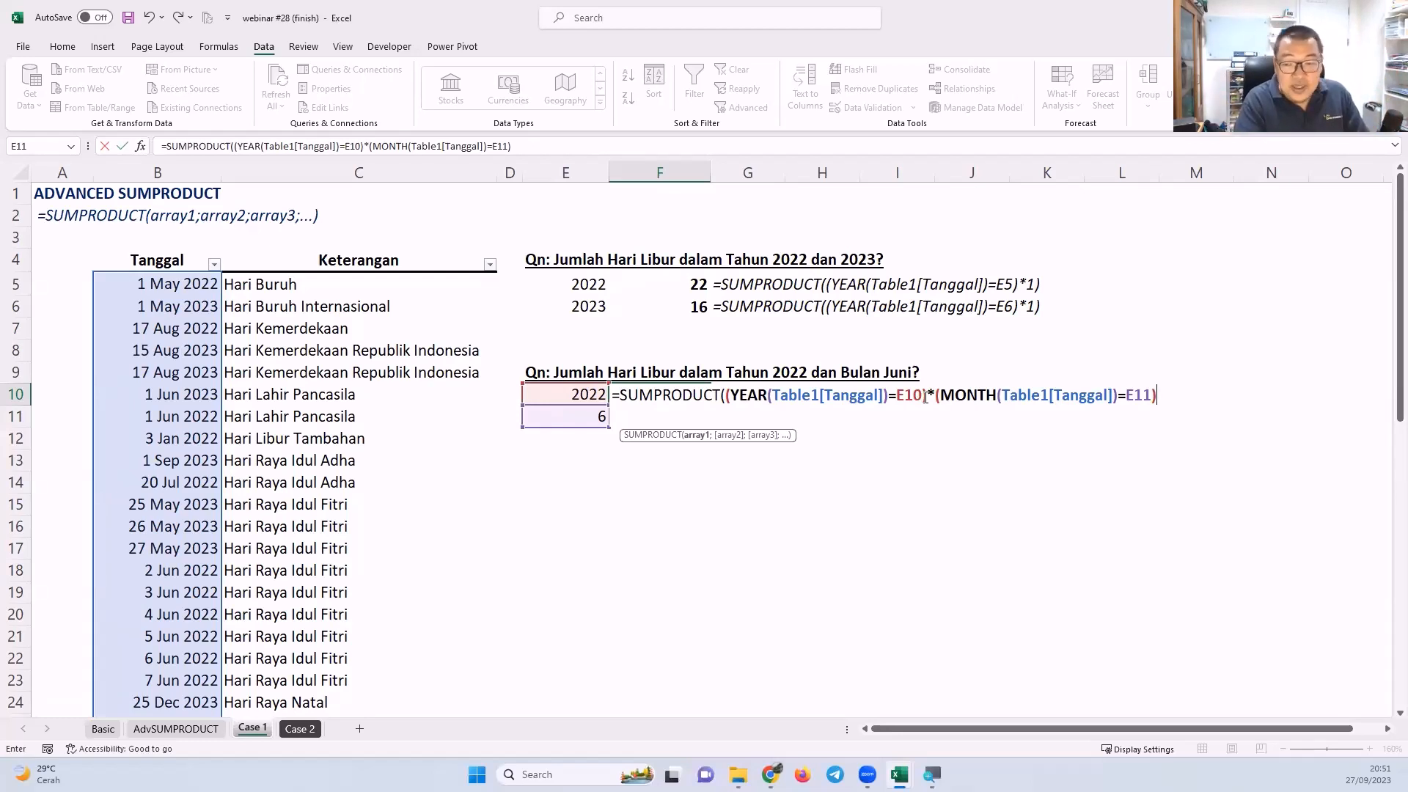
type(")")
key("Return")
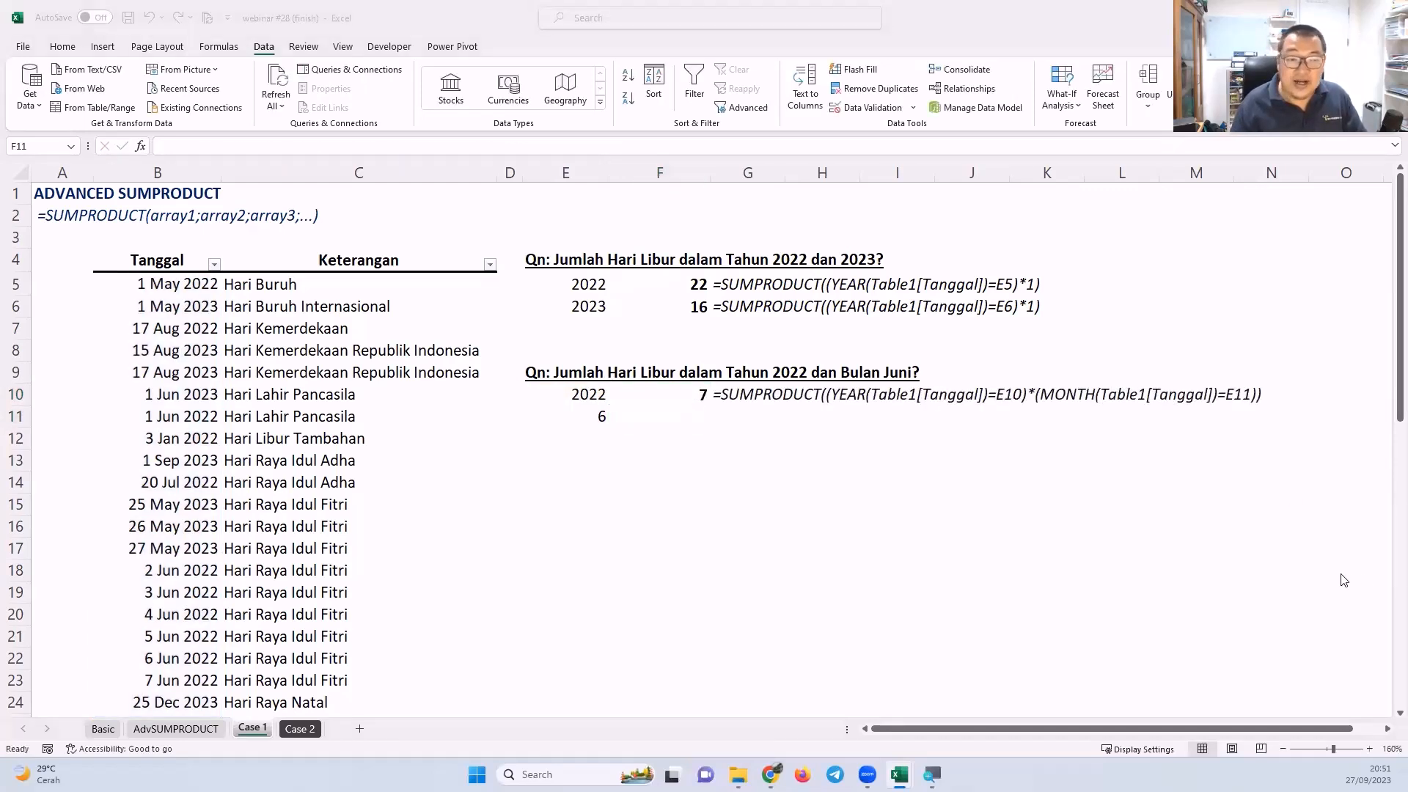
left_click(166, 393)
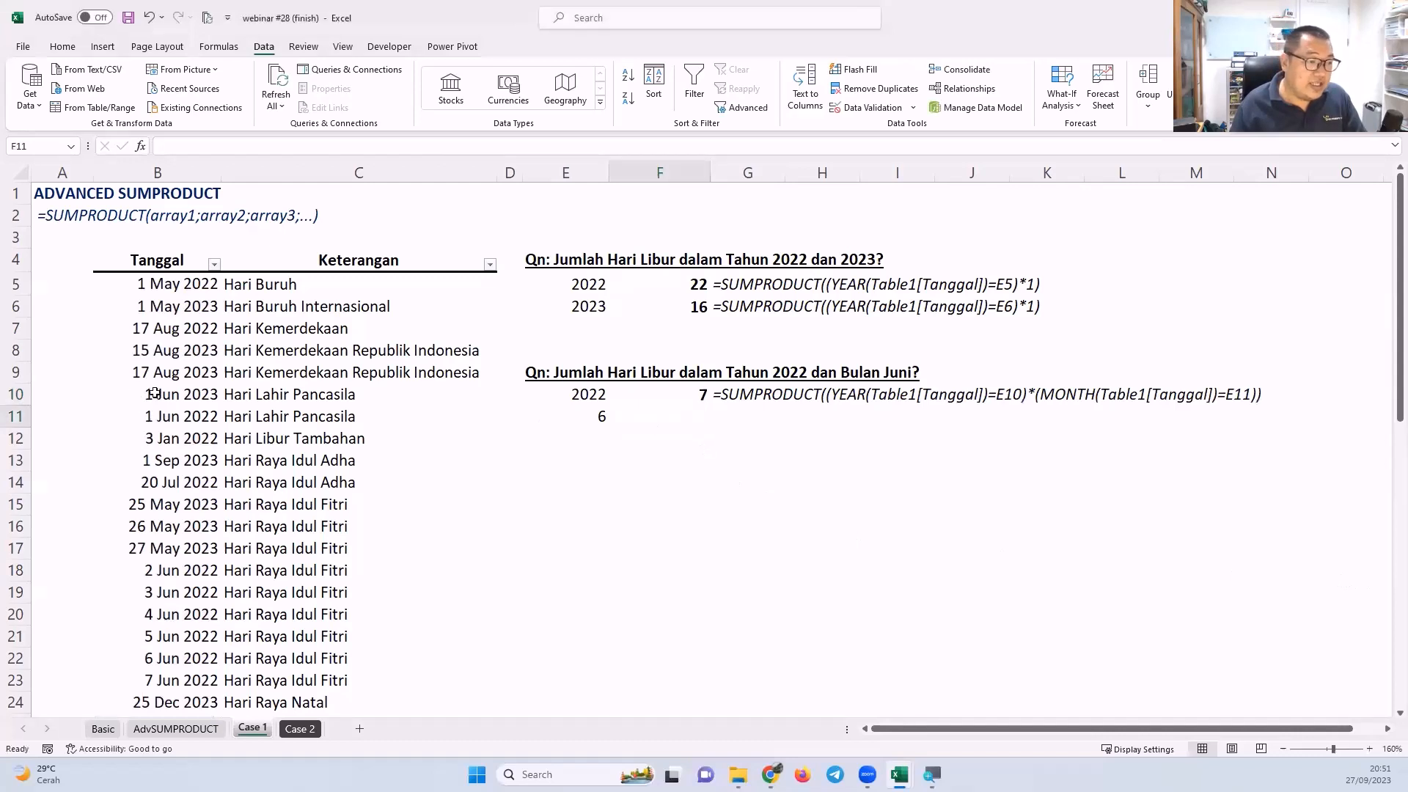